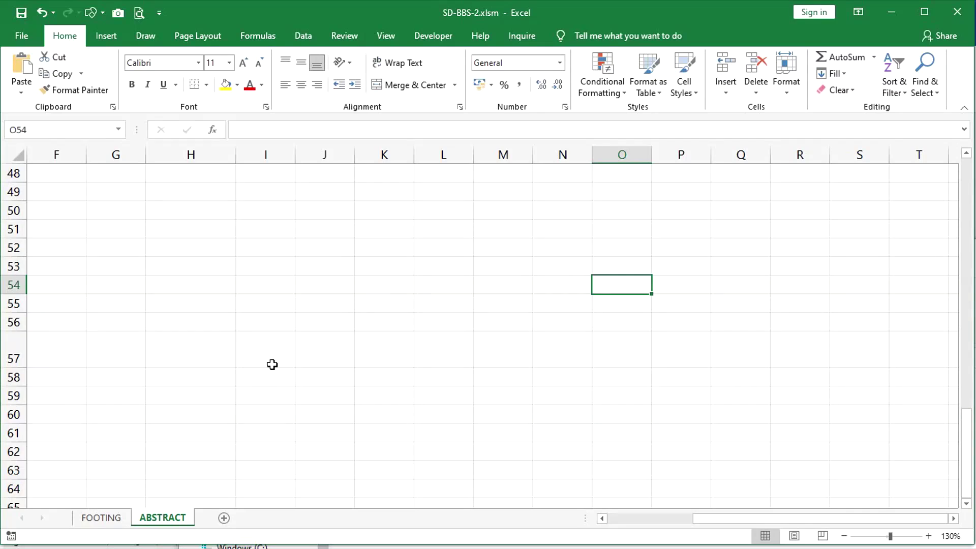
scroll(270, 357, down, 2)
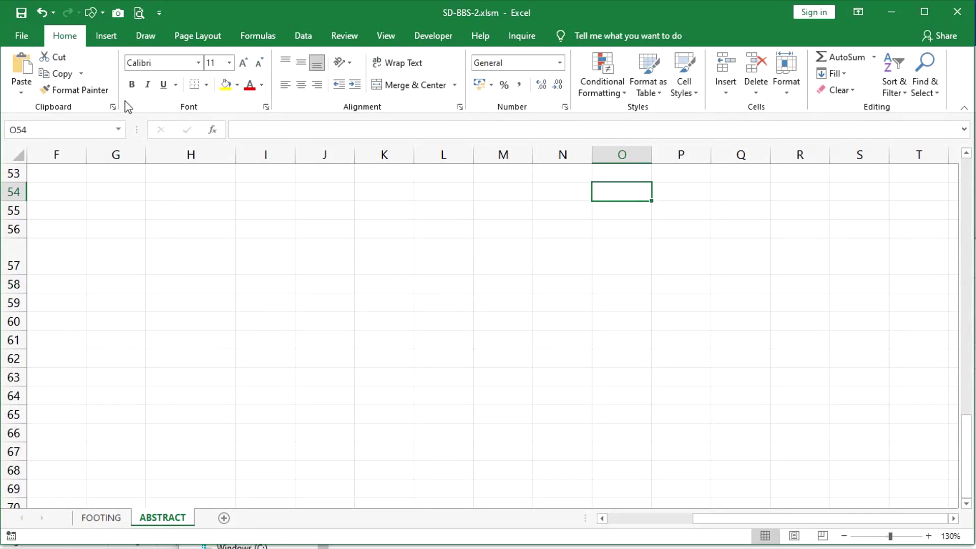
click(105, 36)
click(173, 77)
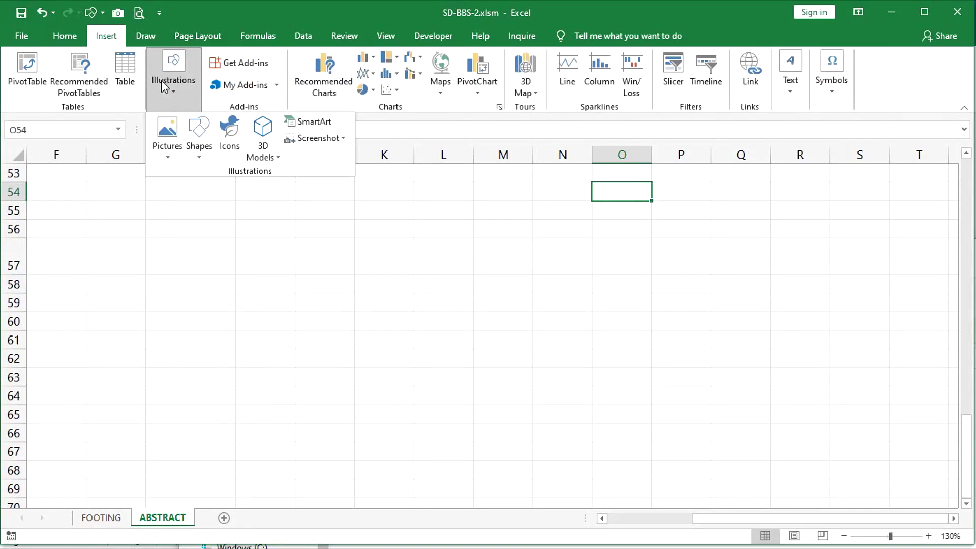
click(193, 152)
click(206, 191)
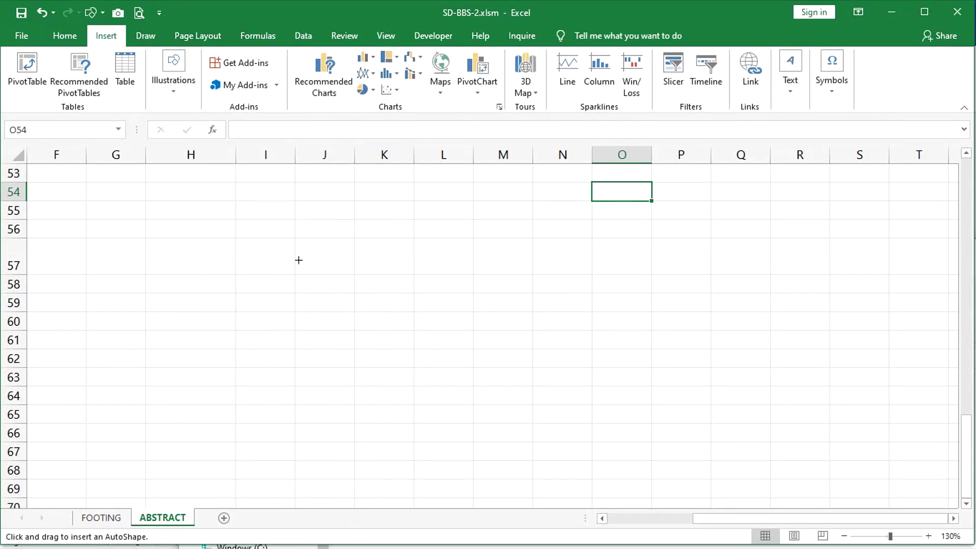
drag(297, 264, 386, 353)
click(383, 353)
key(Delete)
Draw a horizontal straight line about 6.4 cm long in row 57, starting in column J
click(106, 36)
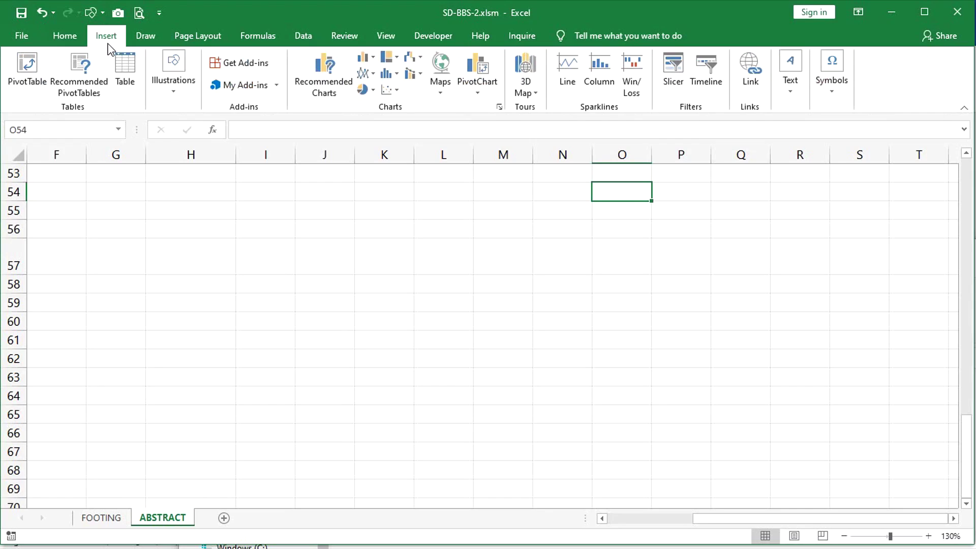
click(173, 76)
click(195, 150)
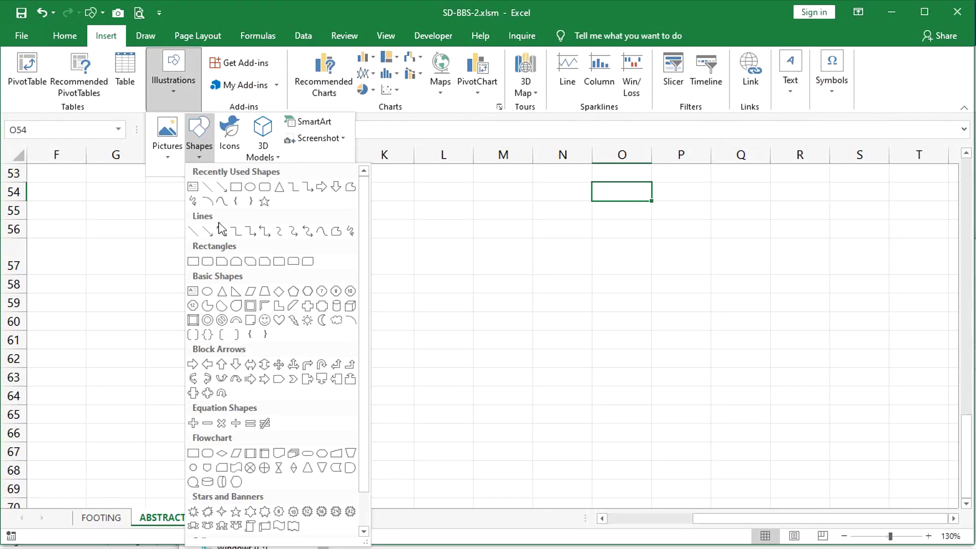
click(207, 192)
mouse_move(312, 264)
mouse_down()
mouse_move(538, 250)
mouse_move(538, 278)
mouse_up()
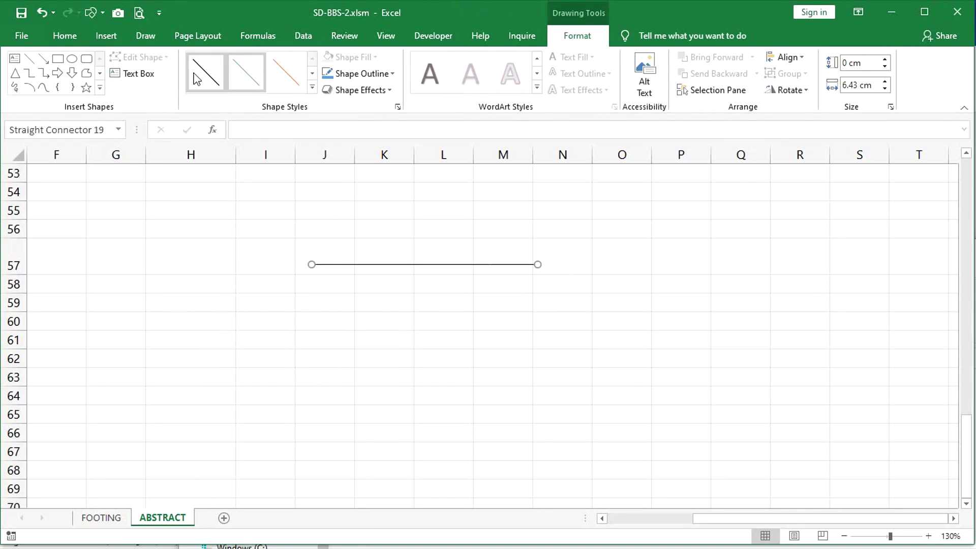
Draw two vertical lines above the horizontal line, about 1.2 cm long over its left end and about 1.1 cm long in column K
click(29, 58)
drag(312, 248, 312, 207)
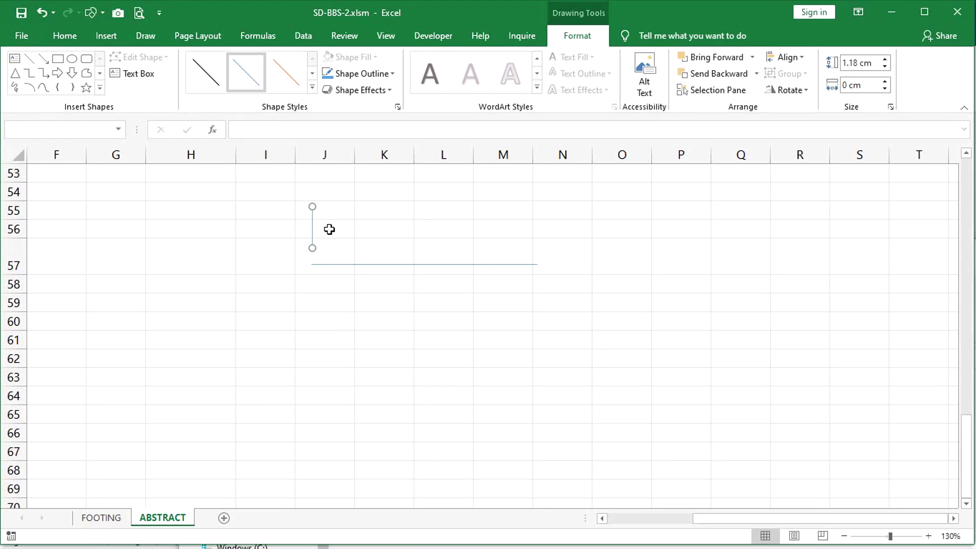
click(29, 58)
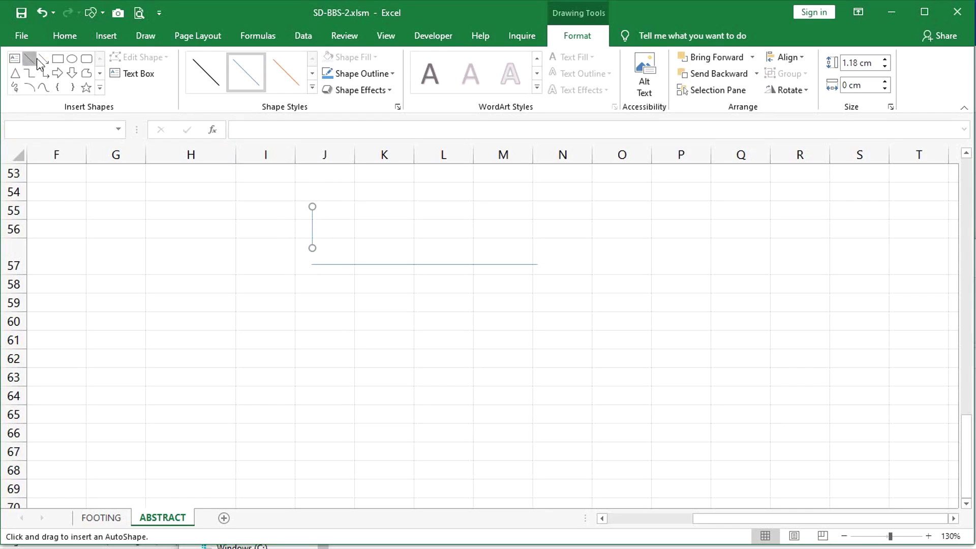
drag(411, 243, 411, 206)
Set the height of both vertical lines to 1 cm
ctrl+click(312, 221)
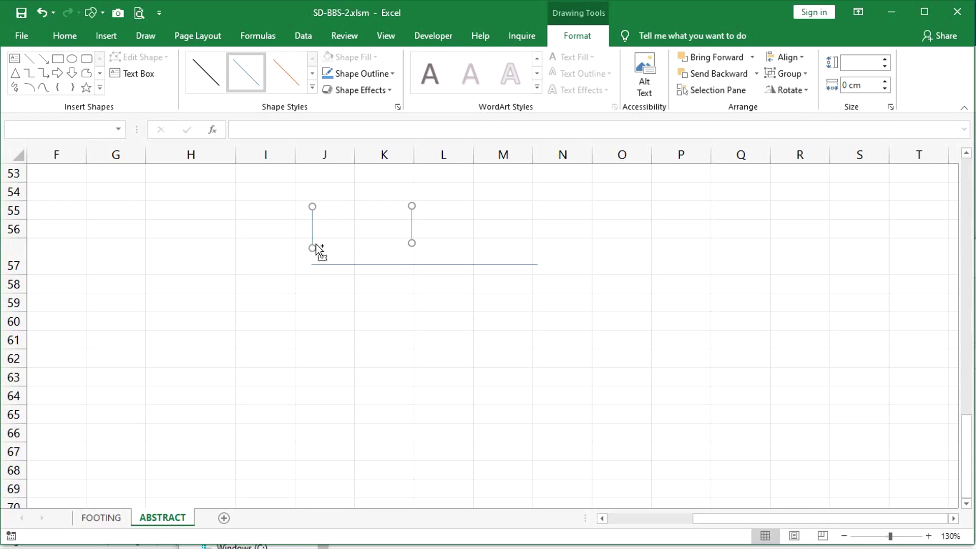
ctrl+click(339, 264)
click(891, 107)
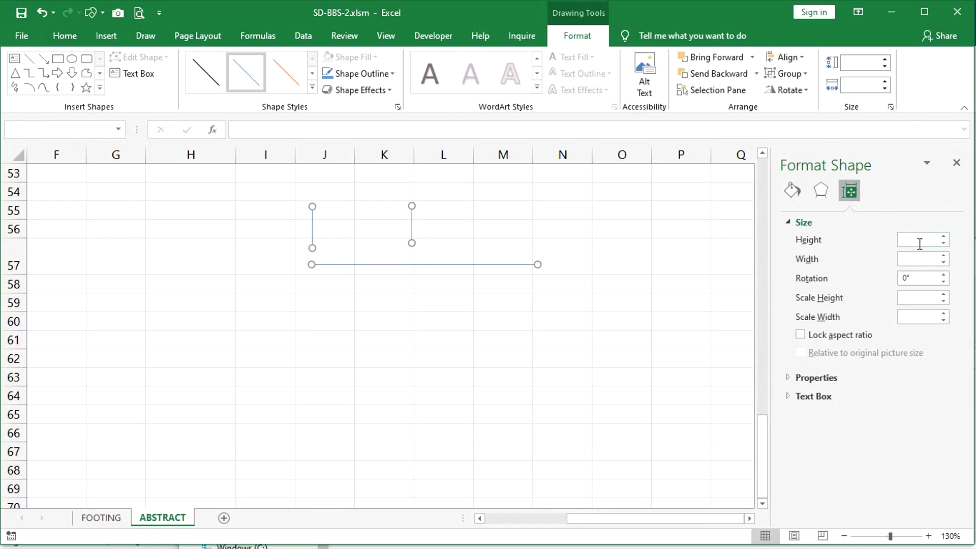
click(504, 229)
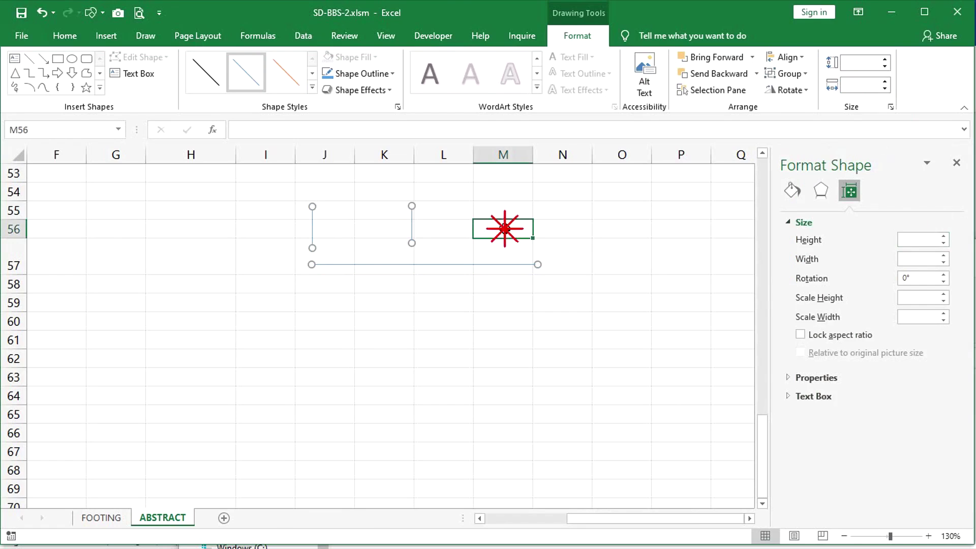
click(412, 224)
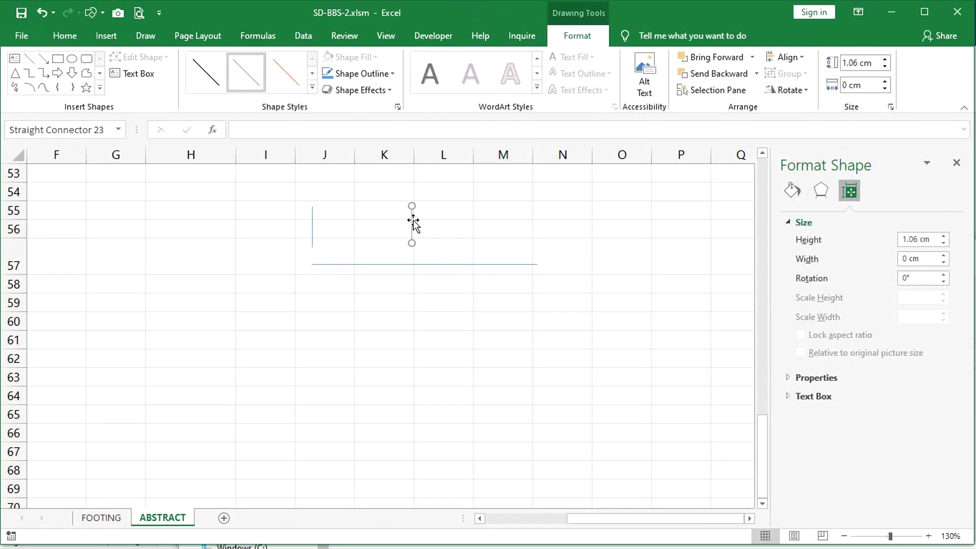
shift+click(313, 225)
click(907, 239)
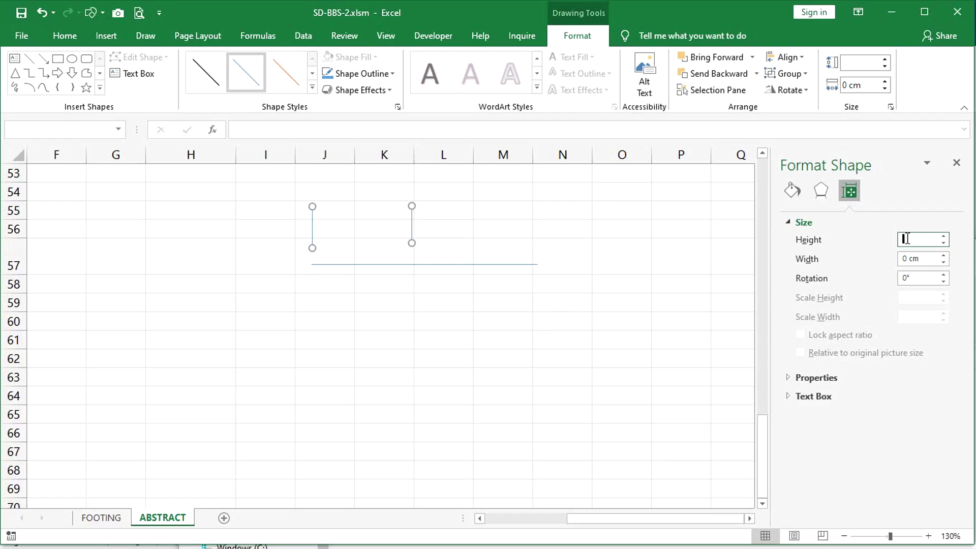
text(1)
key(Return)
Set the horizontal line's width to 10 cm
click(520, 264)
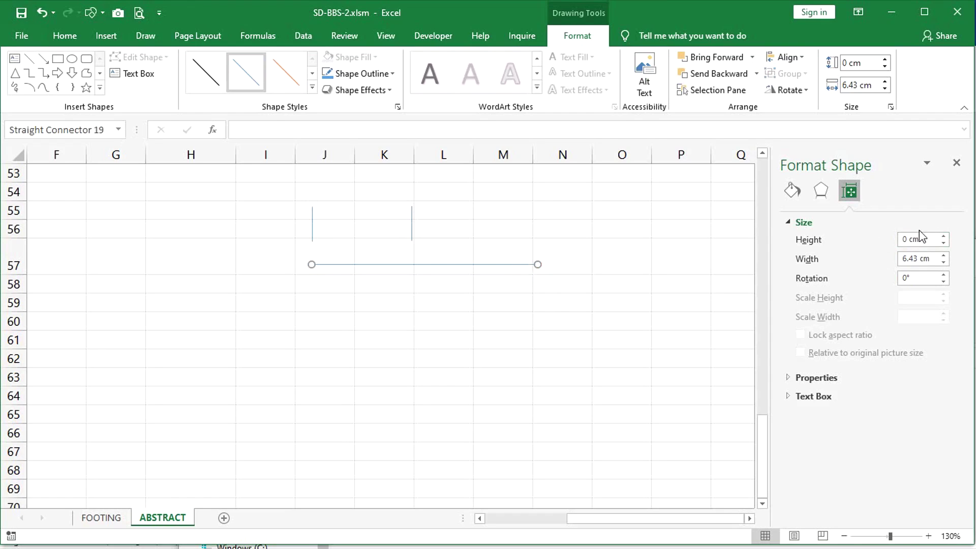
drag(935, 258, 874, 259)
text(10)
key(Return)
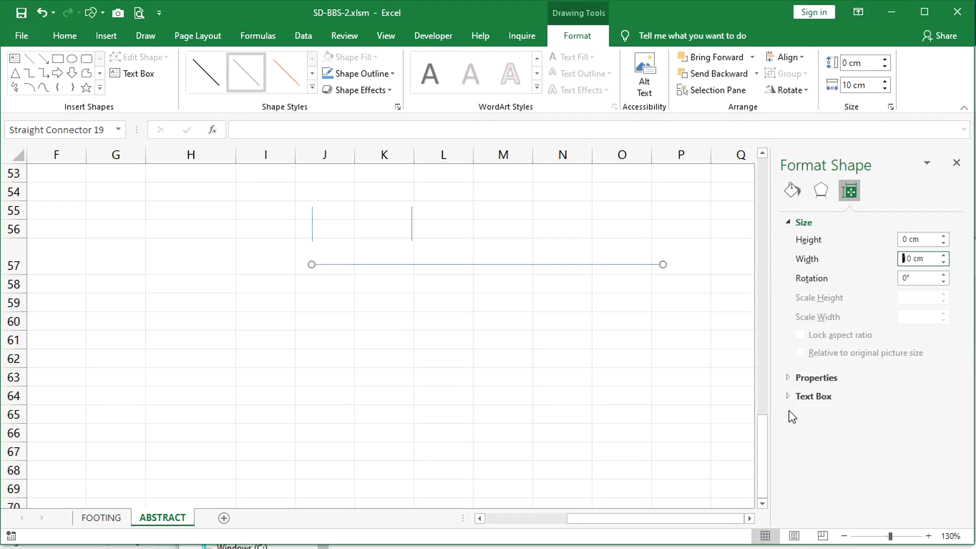
Format all three lines with a black outline 2.5 pt wide
click(789, 377)
click(792, 190)
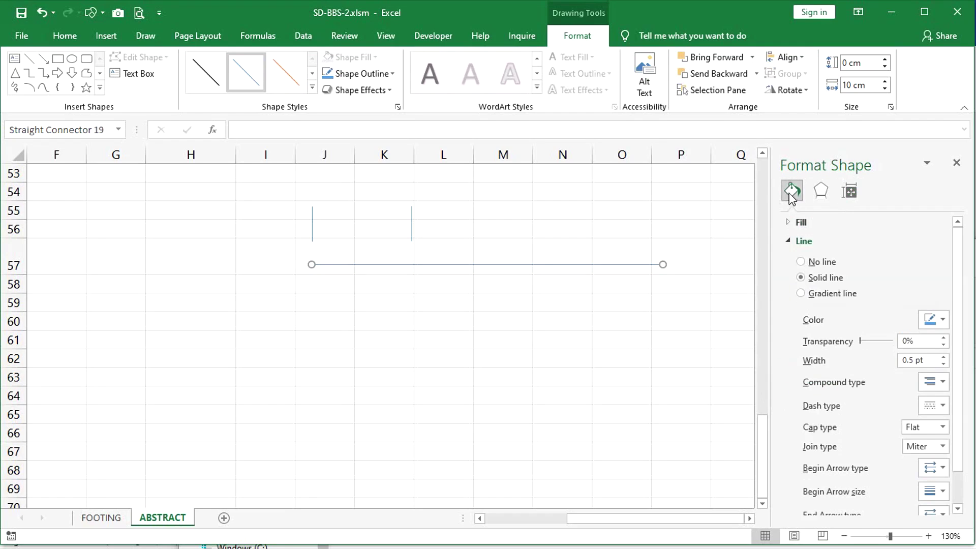
click(413, 235)
shift+click(318, 231)
shift+click(333, 264)
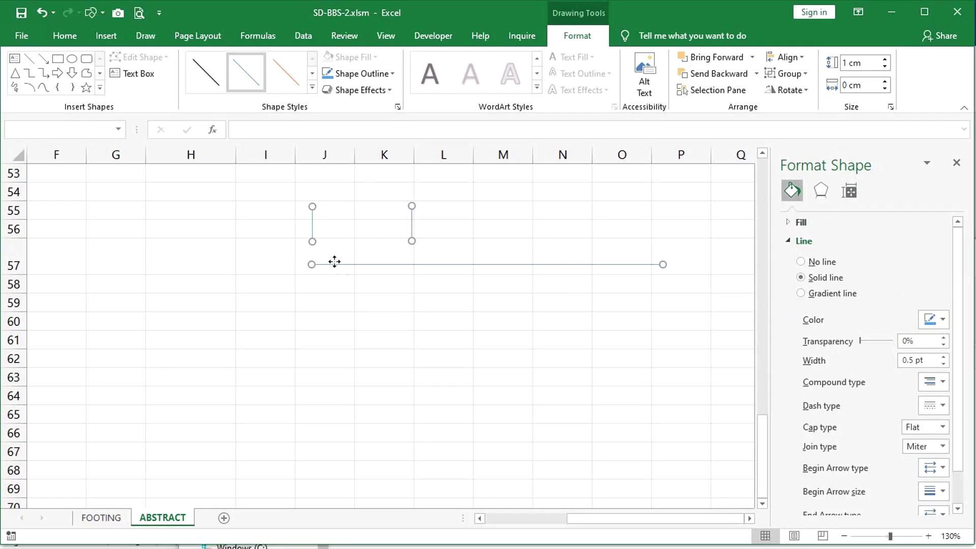
click(943, 320)
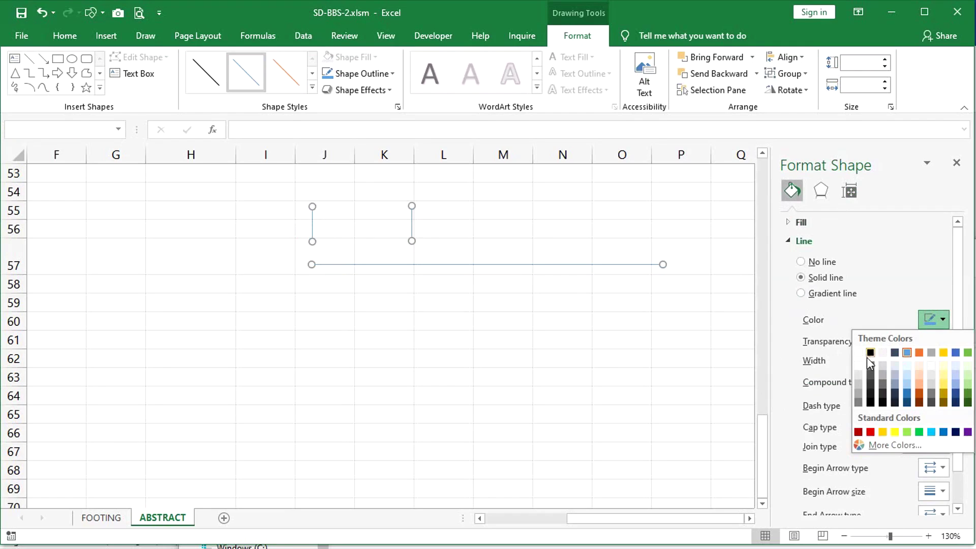
click(870, 353)
double_click(932, 360)
text(2.5)
click(594, 382)
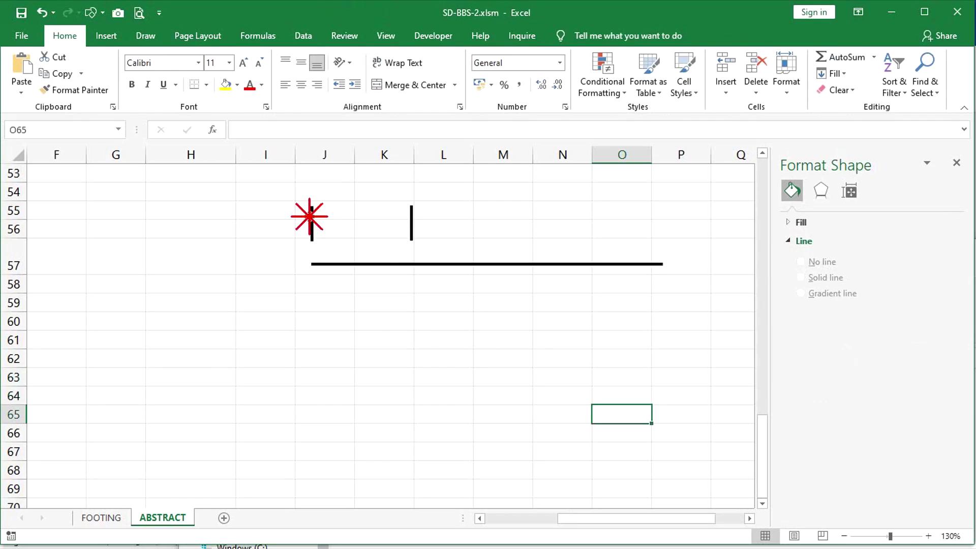
Move the left vertical line down until its lower end meets the left end of the horizontal line
click(311, 219)
key(Down)
key(Down)
key(Down)
key(Down)
key(Down)
key(Down)
key(Down)
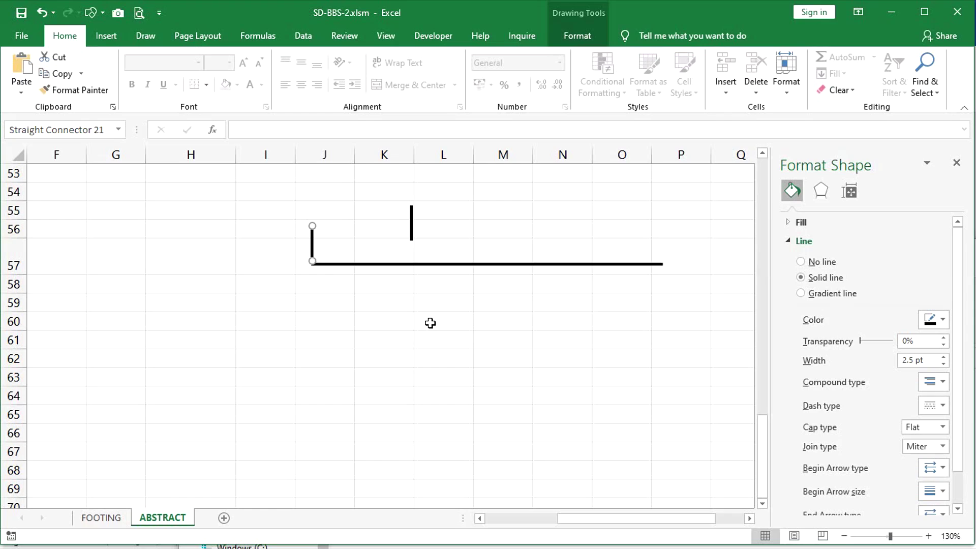
click(430, 323)
ctrl+scroll(309, 281, up, 4)
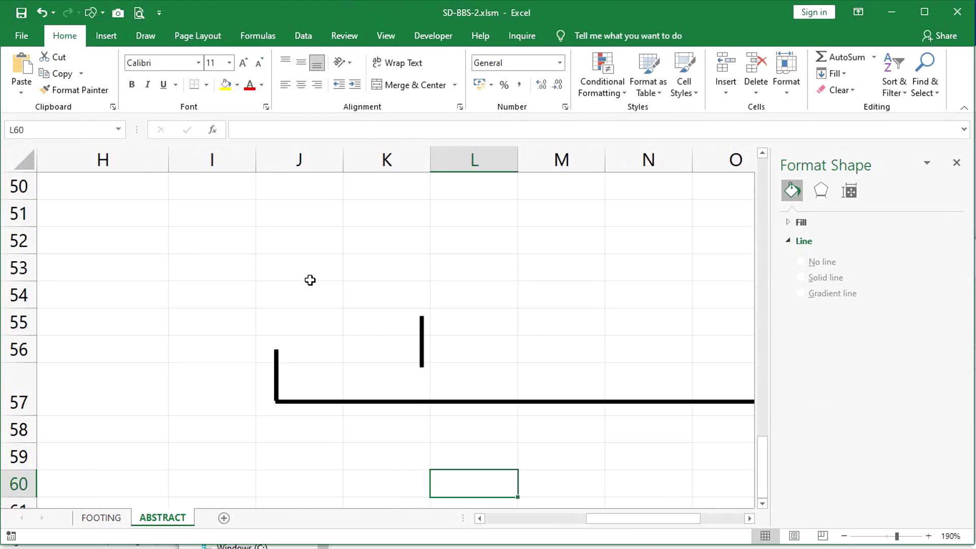
click(281, 362)
click(451, 288)
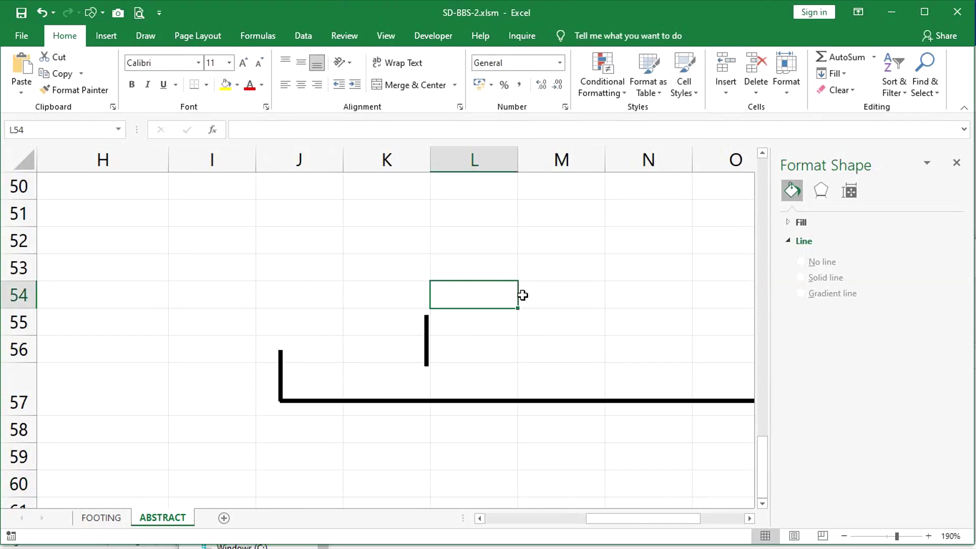
click(280, 375)
click(322, 315)
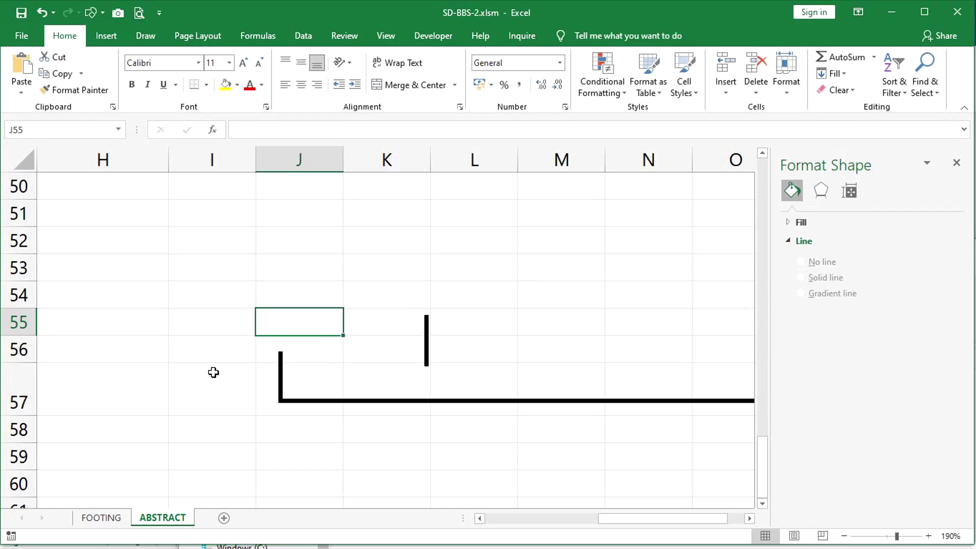
Move the vertical line in column K to the right end of the horizontal line to close the U shape
scroll(214, 373, down, 2)
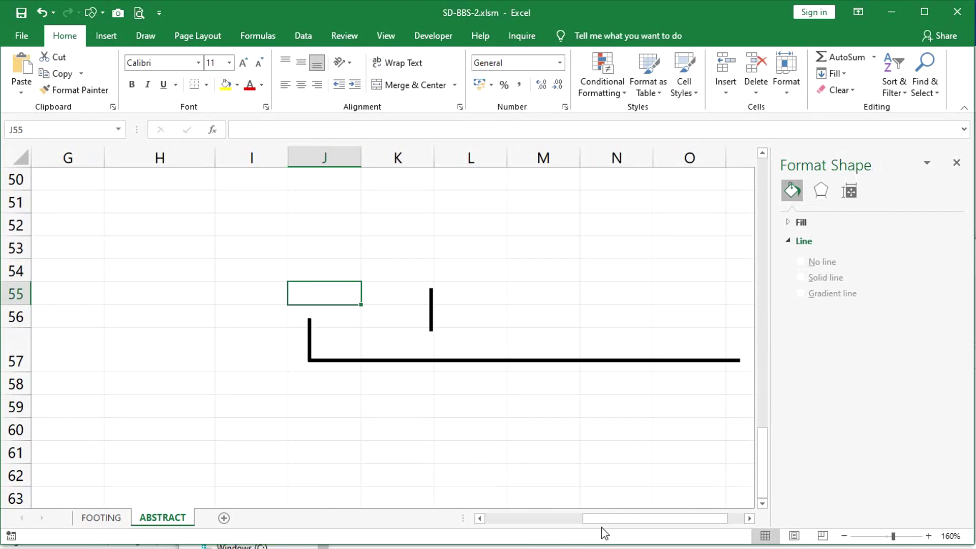
drag(627, 518, 643, 518)
mouse_move(359, 306)
mouse_down()
mouse_move(614, 309)
mouse_move(666, 335)
mouse_up()
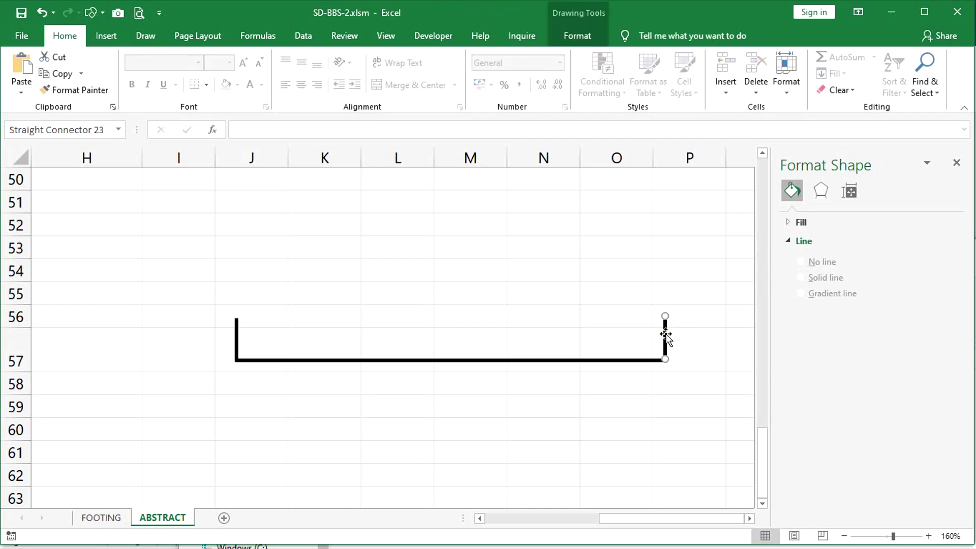
click(701, 272)
click(396, 452)
Select all three lines of the U-shaped bar and copy them together
scroll(315, 335, down, 2)
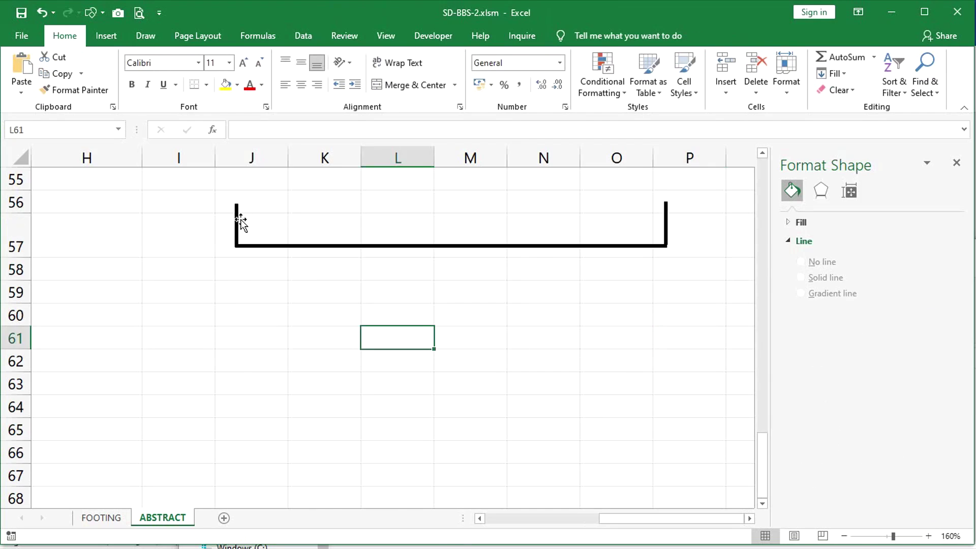
click(237, 221)
click(283, 248)
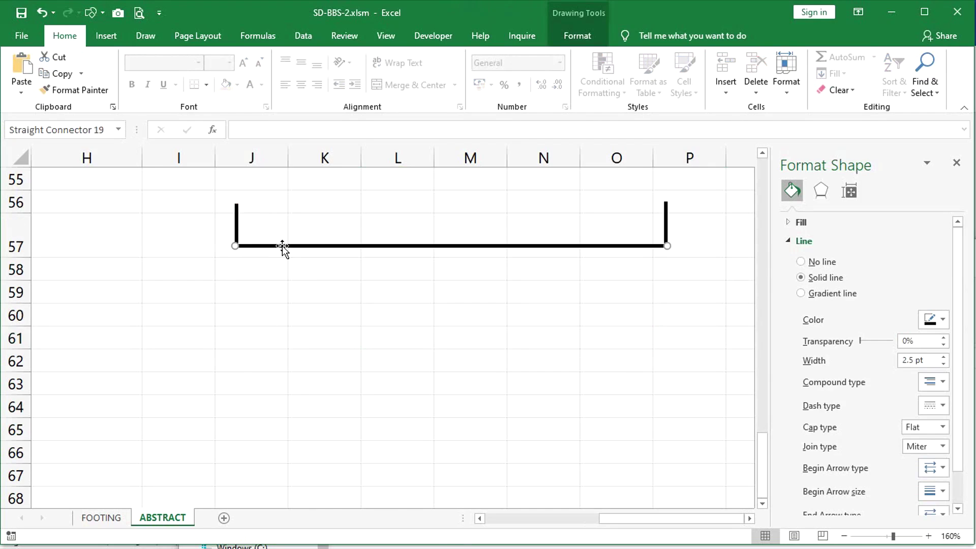
click(236, 225)
ctrl+click(252, 246)
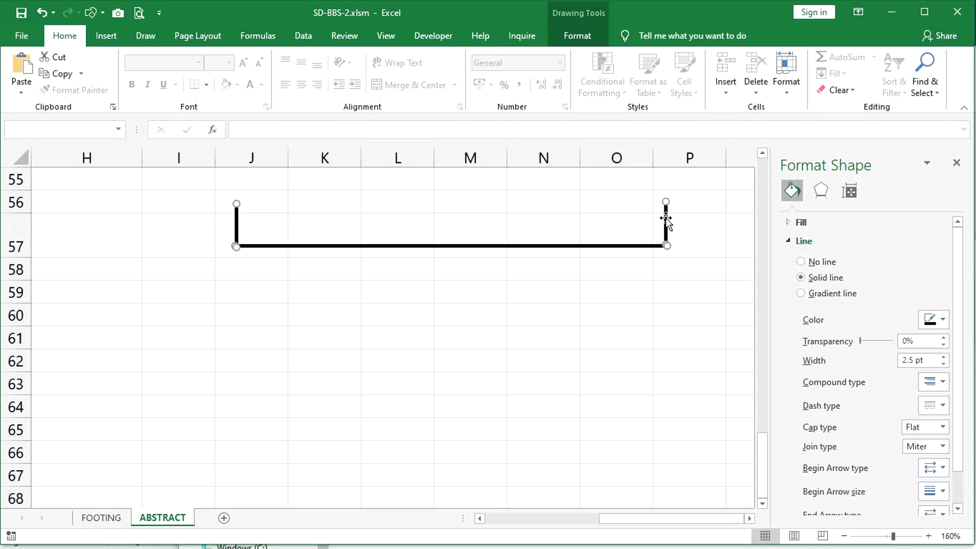
right_click(440, 246)
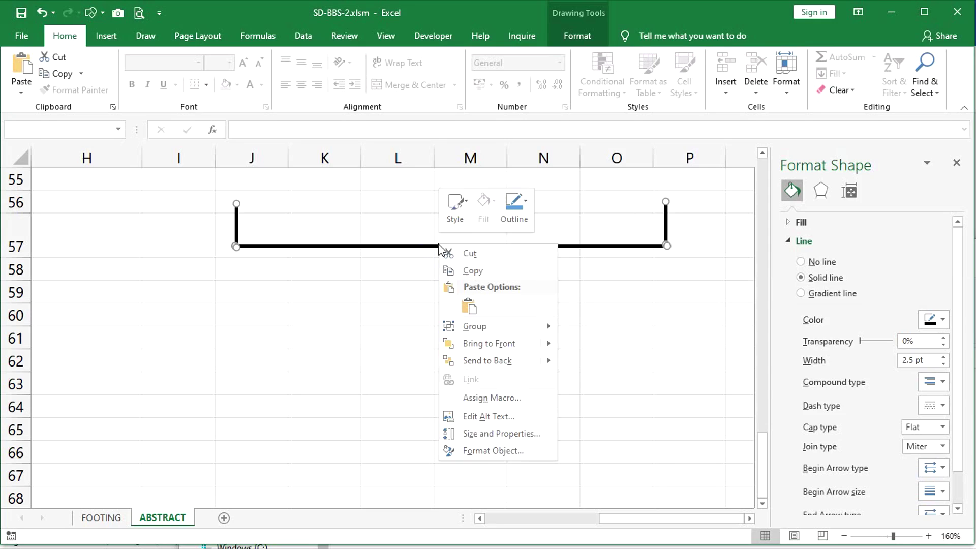
click(480, 271)
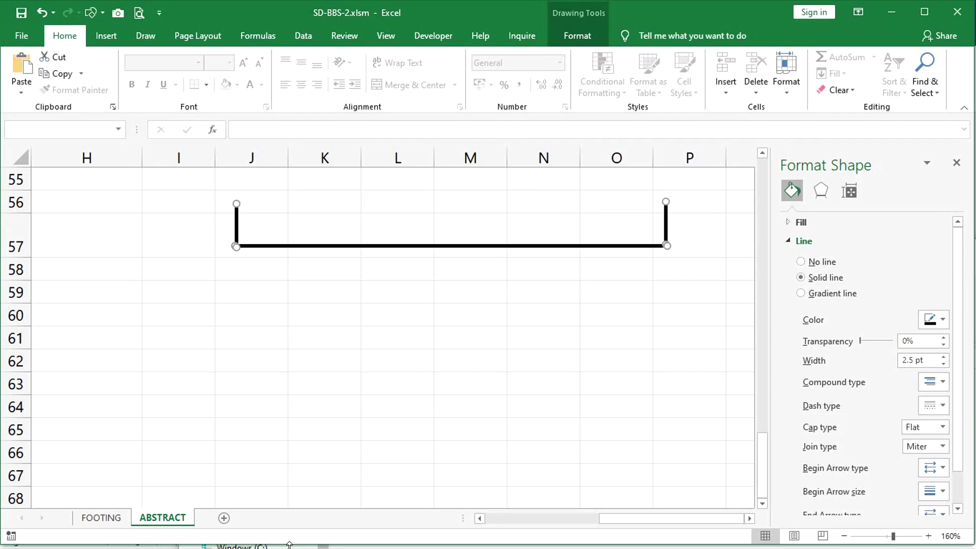
Switch to Word and paste the copied bar shape into the blank document as a picture
key(super)
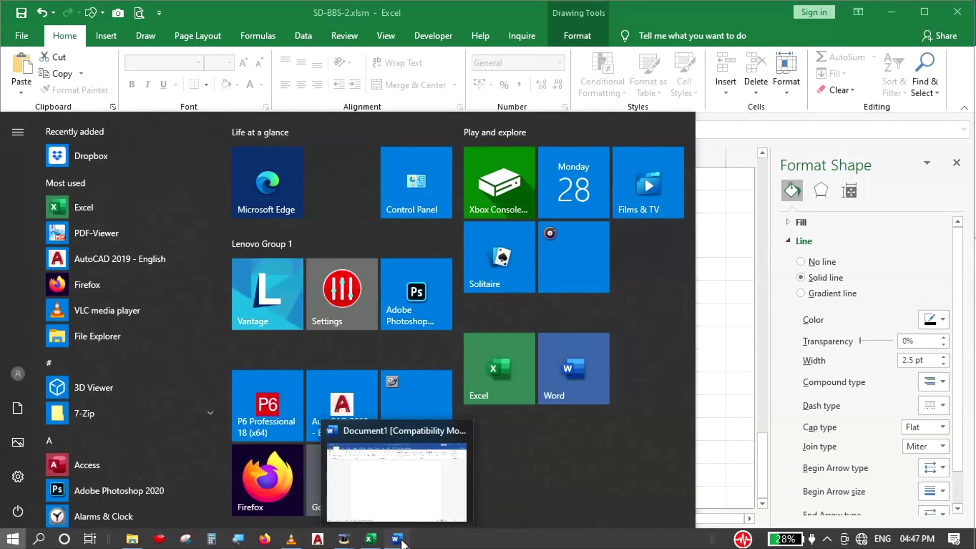
click(329, 407)
click(244, 209)
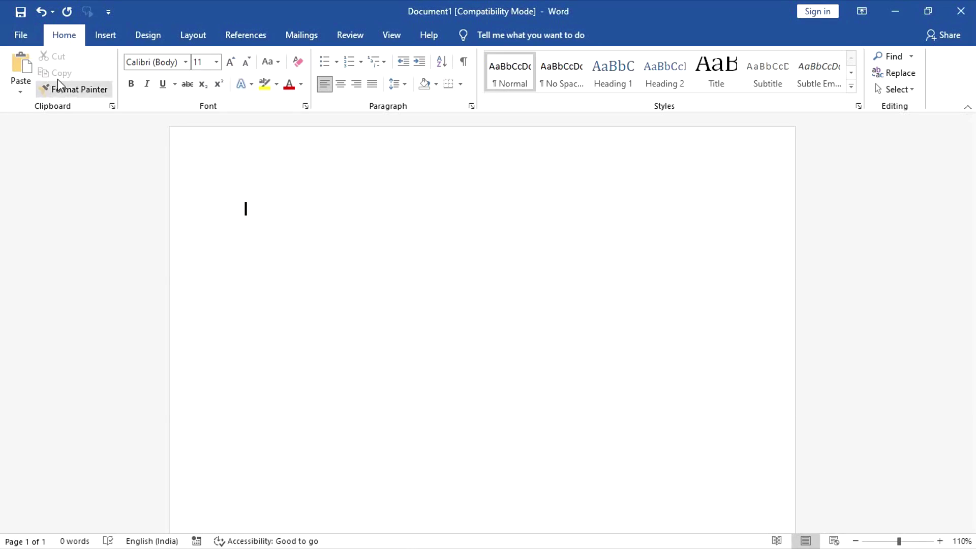
click(28, 86)
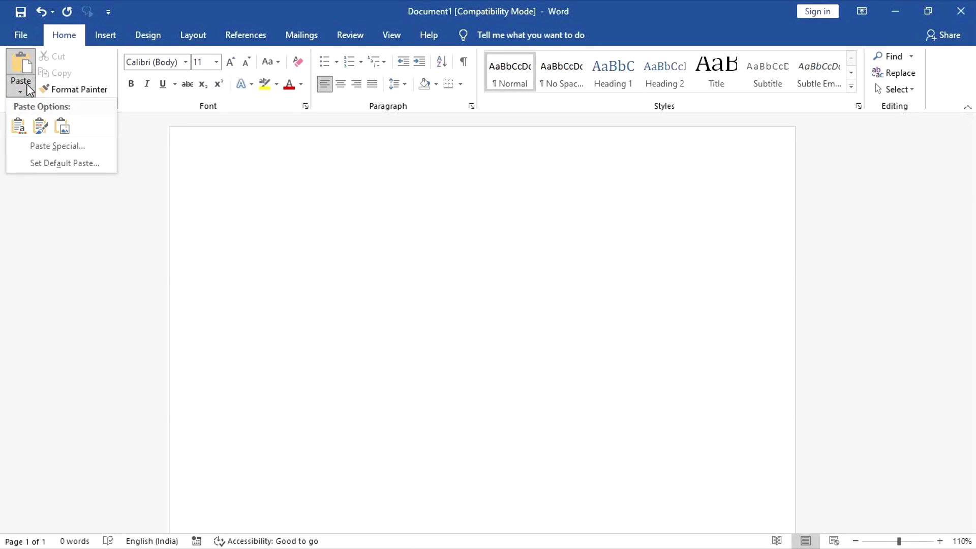
click(62, 127)
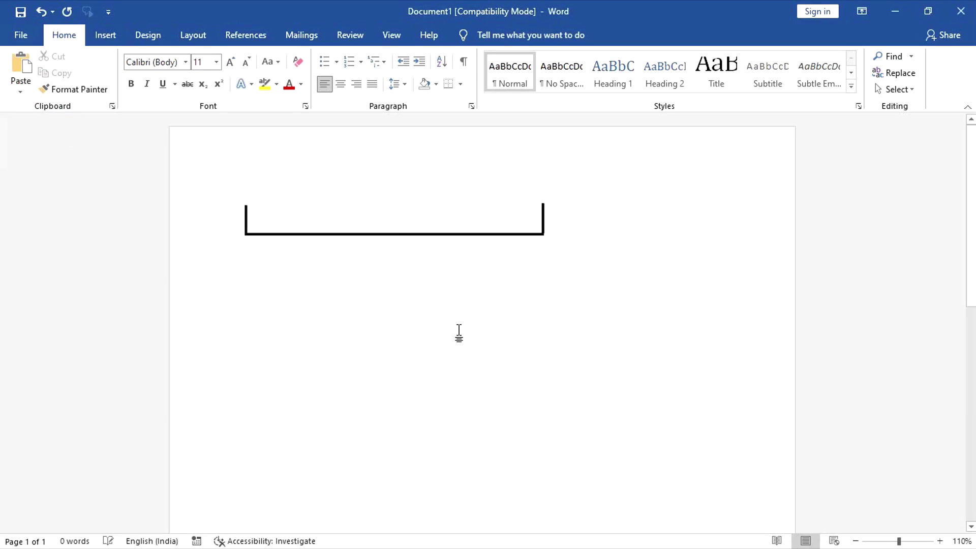
Save the pasted U-shaped bar as a PNG picture named 111 in the V6\PIC folder, replacing the existing file
click(417, 207)
right_click(422, 215)
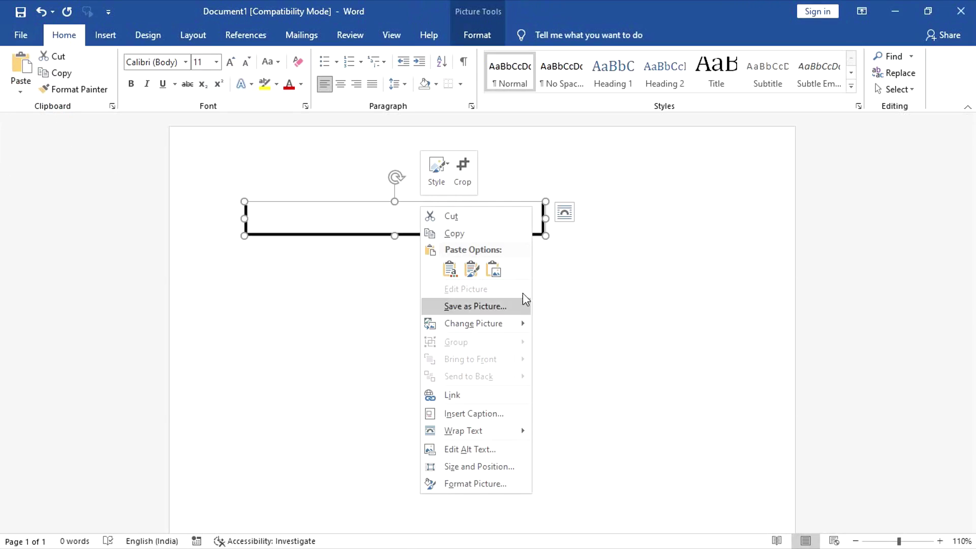
click(480, 307)
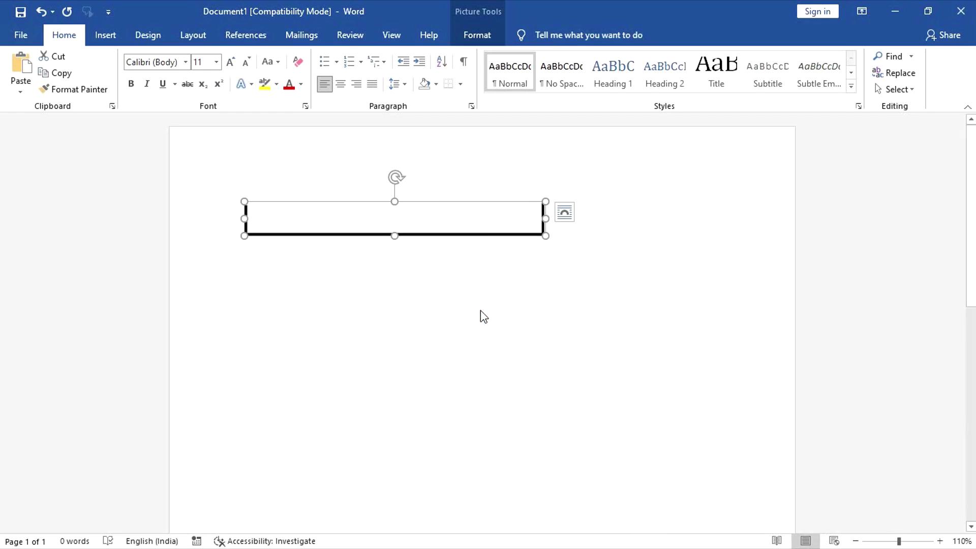
drag(247, 12, 502, 12)
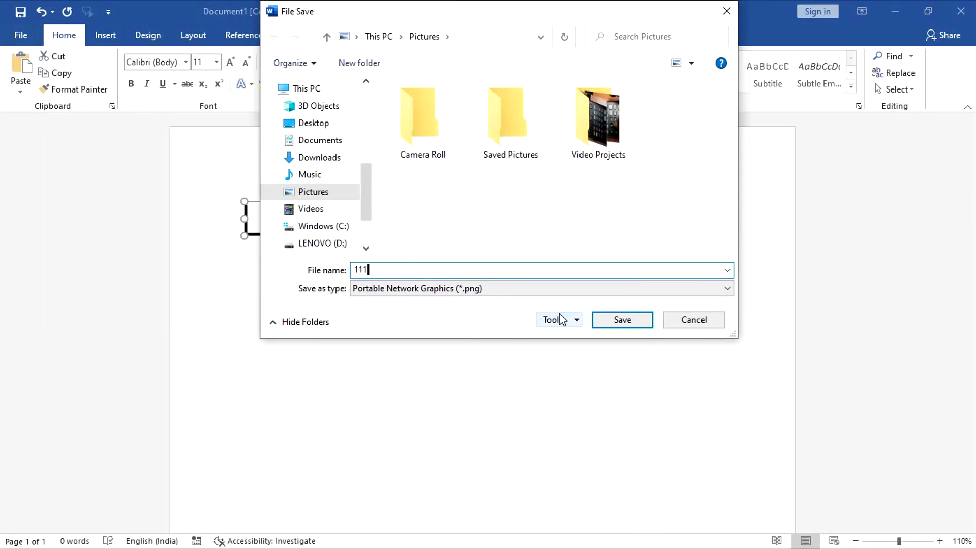
scroll(367, 198, up, 5)
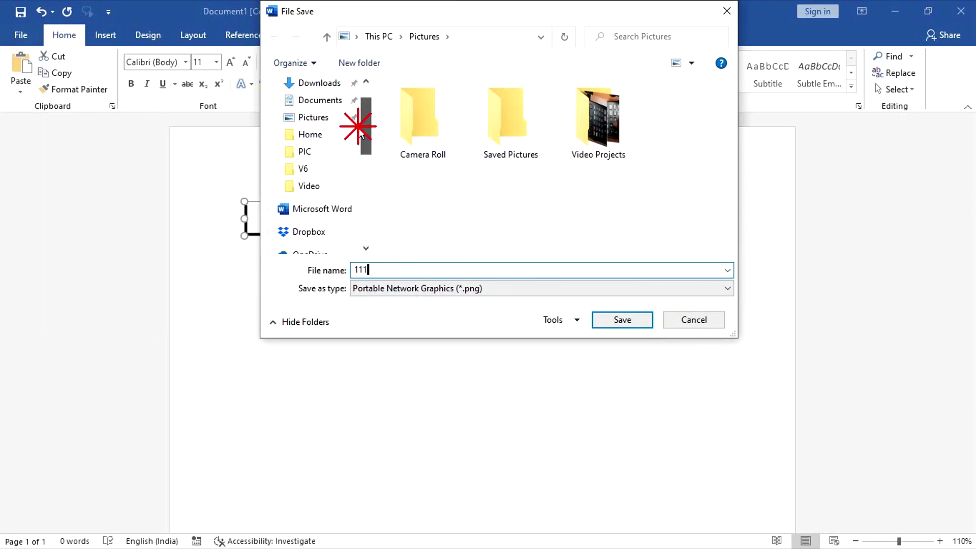
click(304, 169)
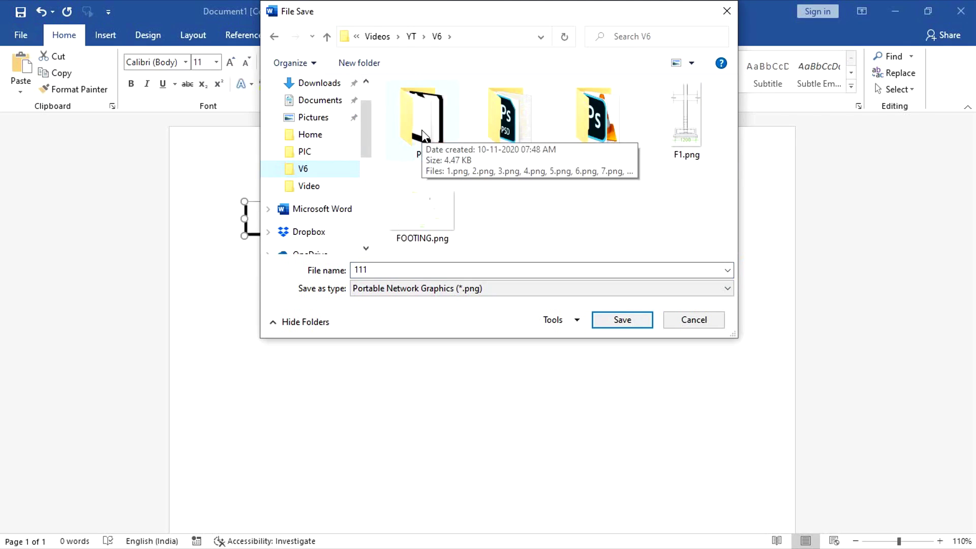
double_click(425, 146)
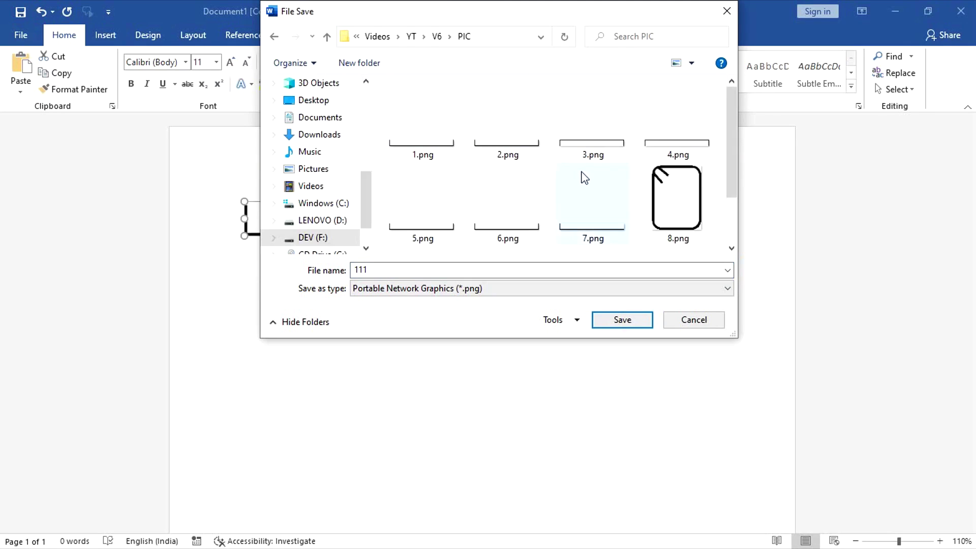
click(628, 323)
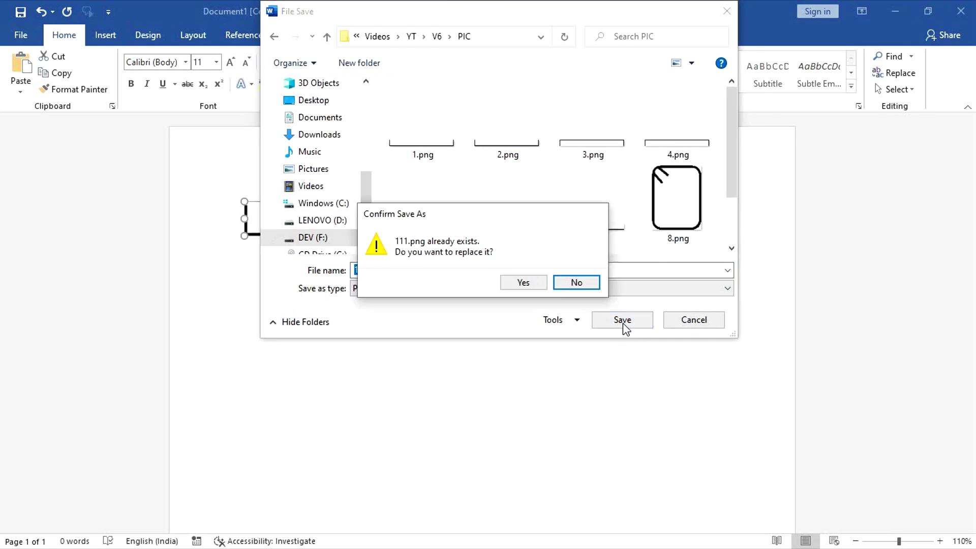
click(521, 281)
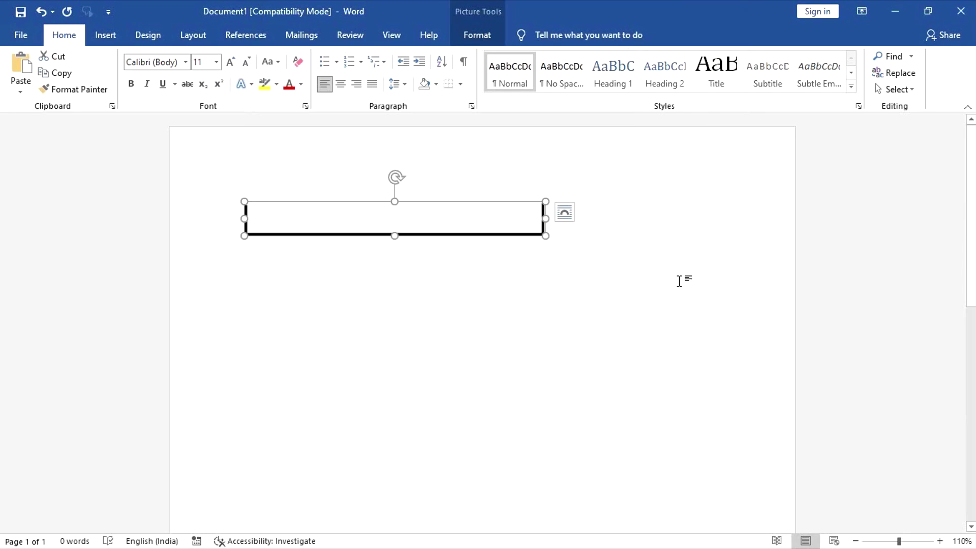
click(547, 294)
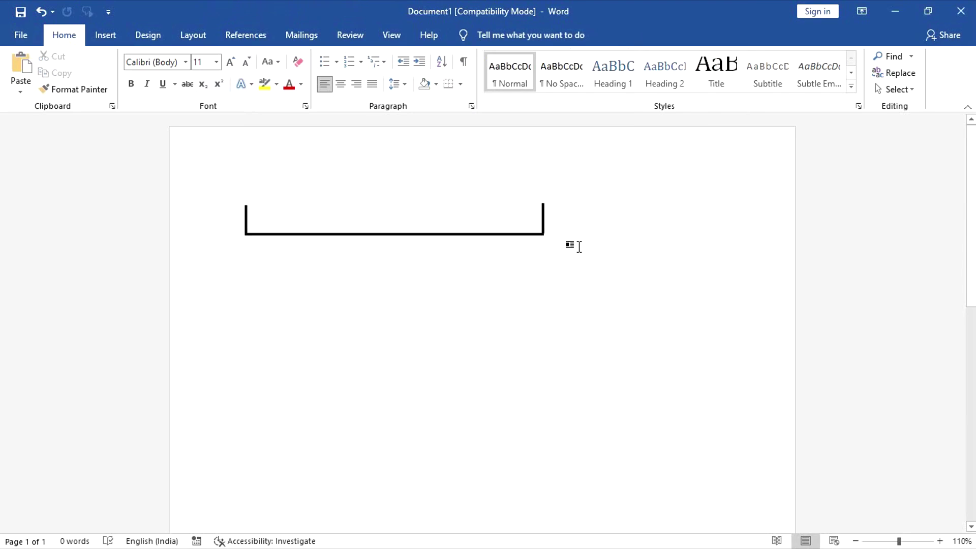
key(Return)
key(BackSpace)
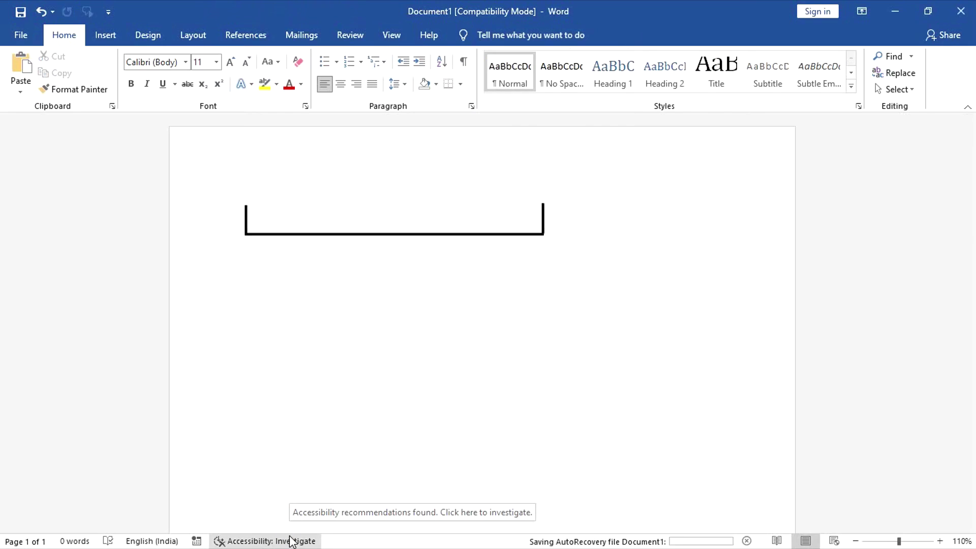
Switch to the Excel workbook and select all three lines of the U-shaped bar together
key(super)
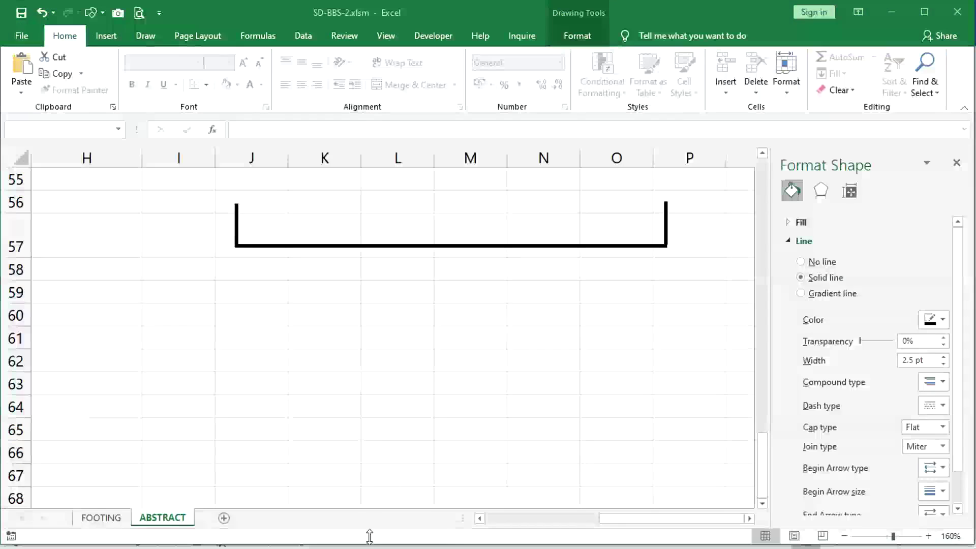
click(279, 356)
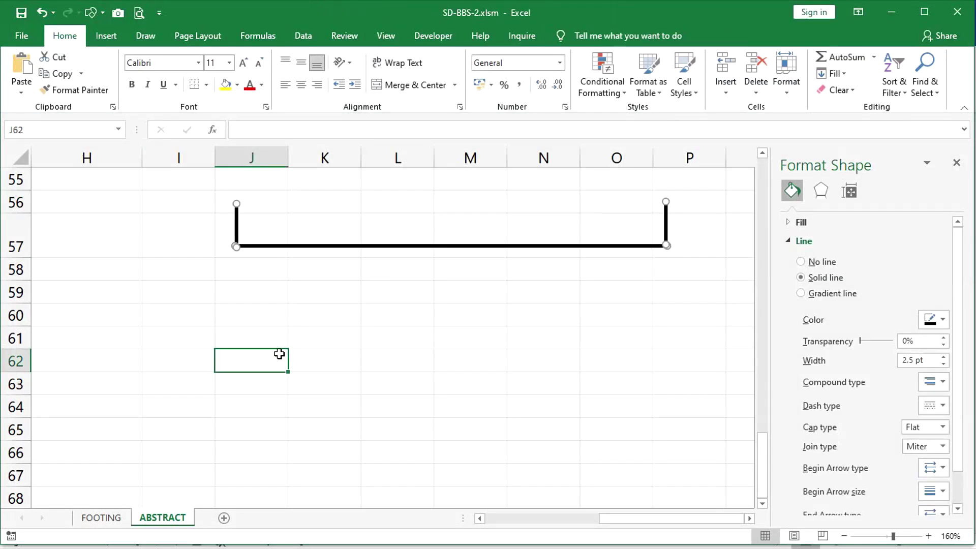
click(283, 246)
click(236, 219)
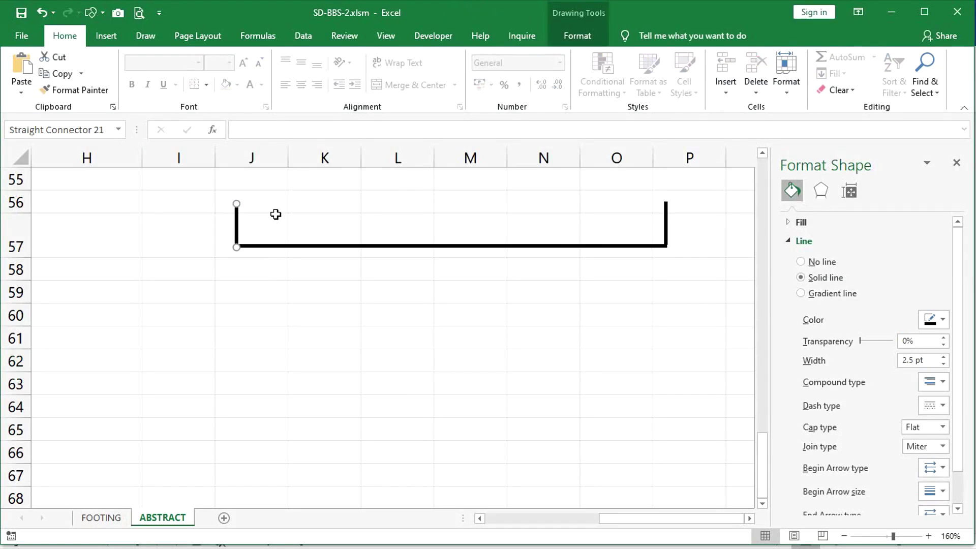
ctrl+click(282, 248)
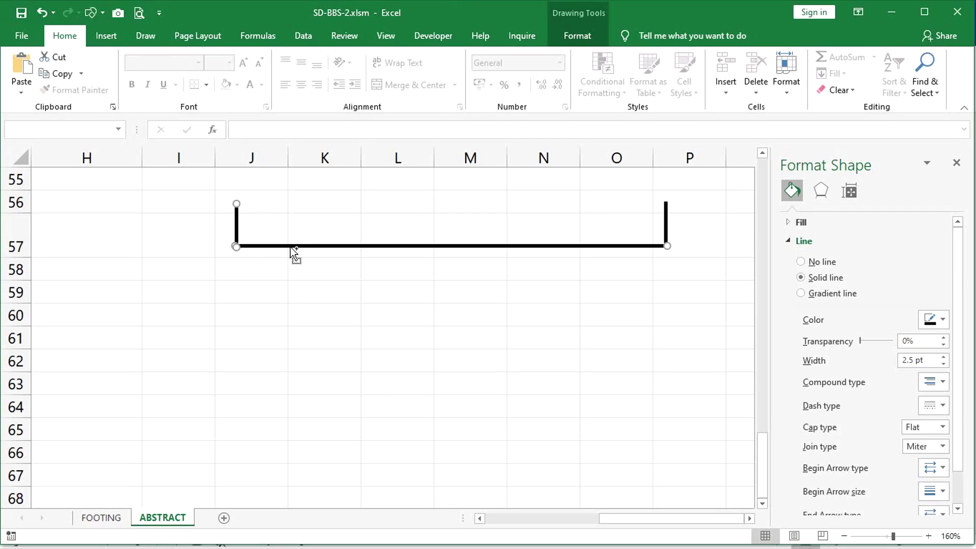
ctrl+click(666, 221)
Duplicate the U-shaped bar twice and place the copies beneath it, in rows 59 to 61 and rows 63 to 65
key(Right)
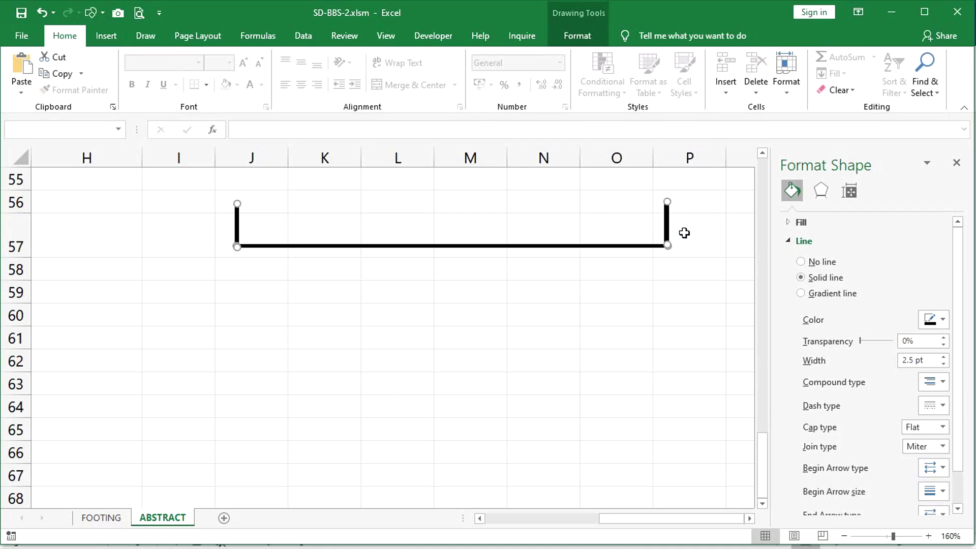
drag(587, 247, 589, 330)
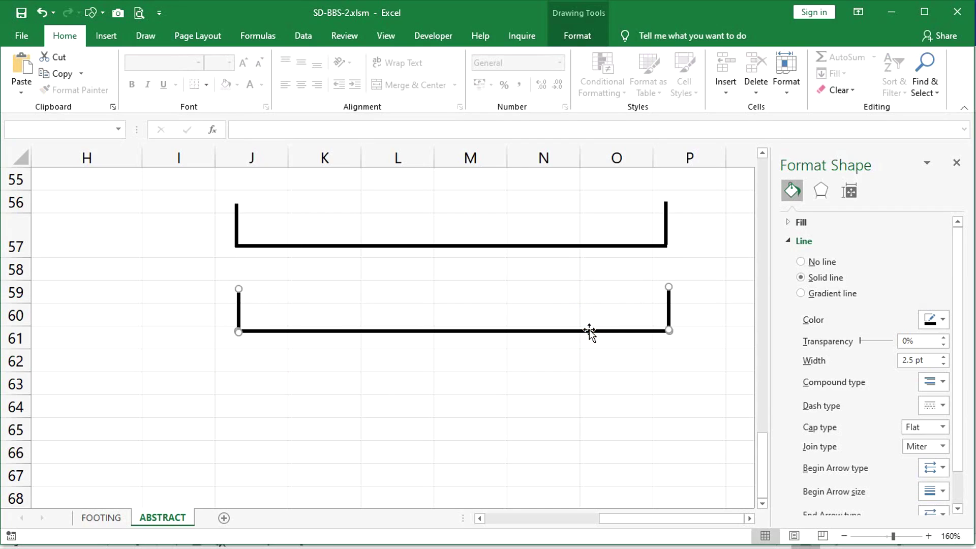
key(ctrl+d)
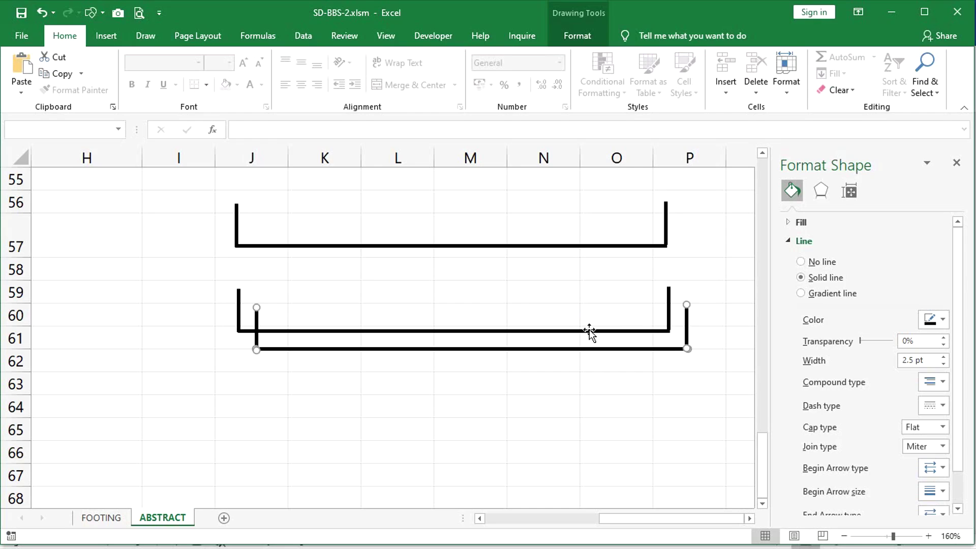
drag(570, 349, 551, 422)
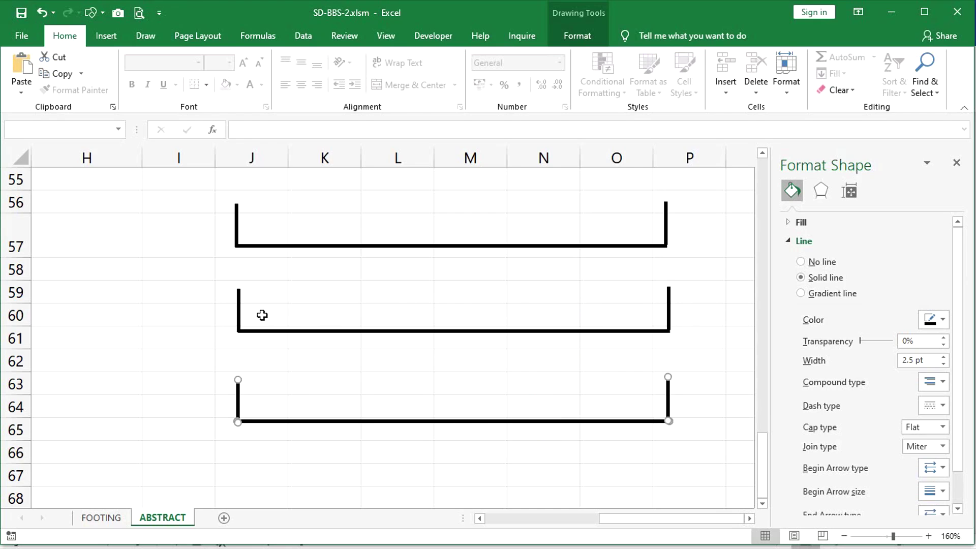
Delete the left vertical line of the middle bar shape and the right vertical line of the lowest one
key(Escape)
click(236, 303)
key(Delete)
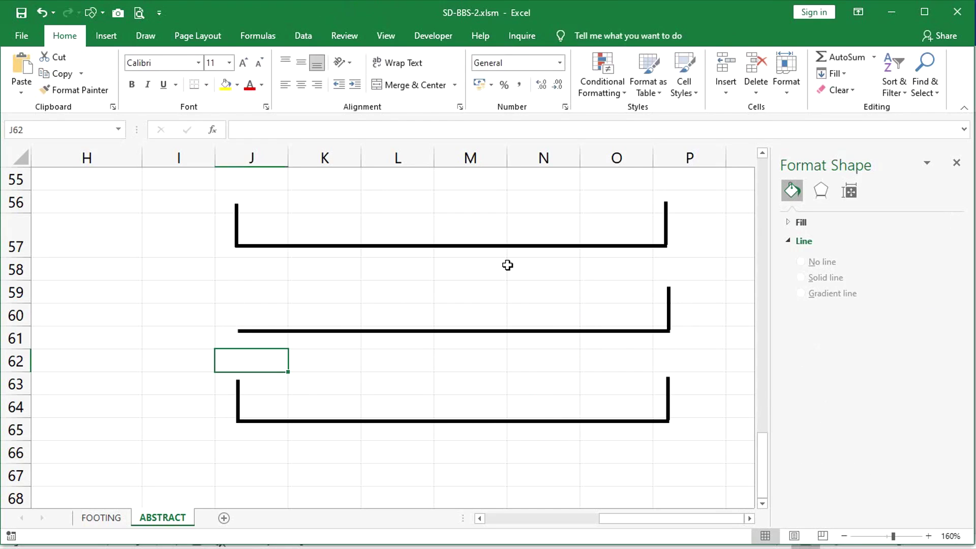
click(669, 385)
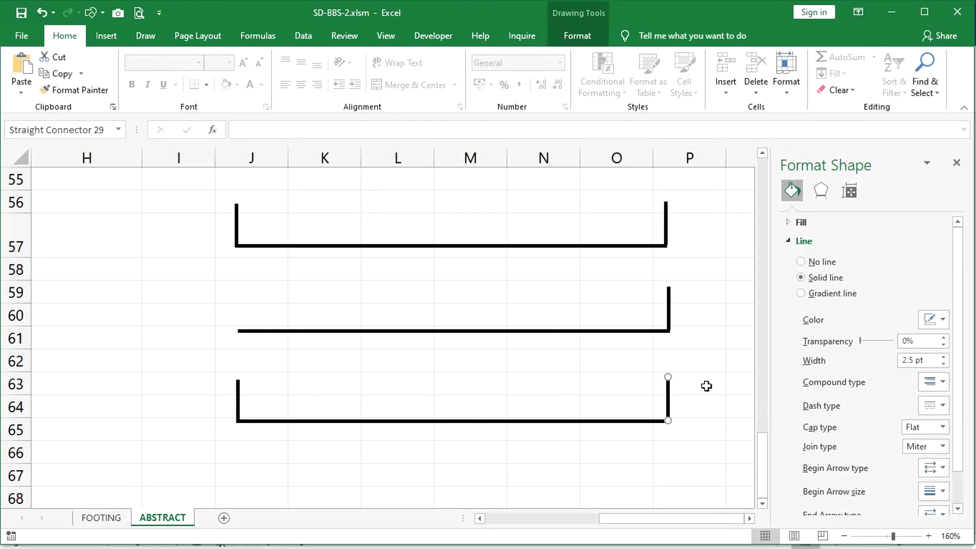
key(Delete)
click(147, 359)
Draw a rounded rectangle about 1.6 cm high and 1.2 cm wide in column N, from row 67 to row 69
scroll(305, 303, down, 2)
scroll(314, 297, up, 2)
scroll(416, 309, down, 3)
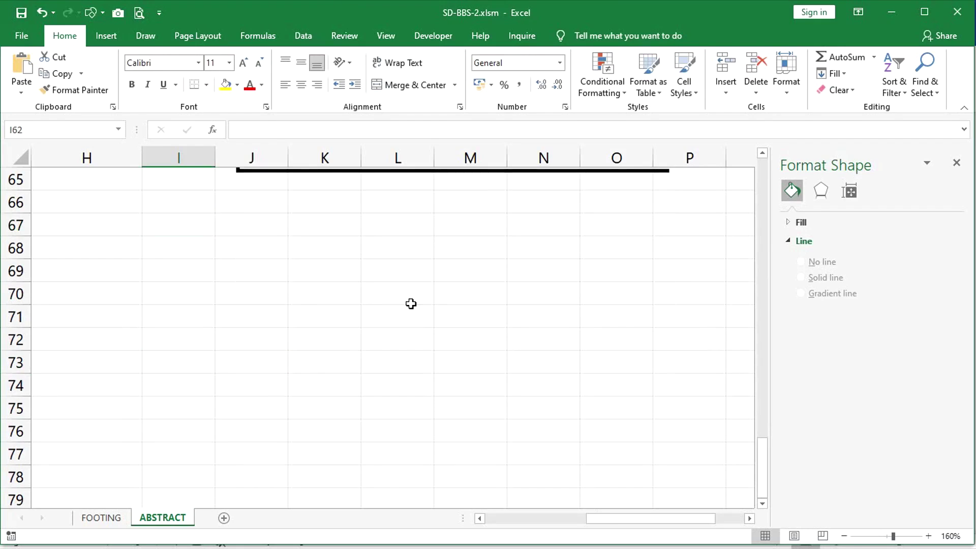
click(426, 304)
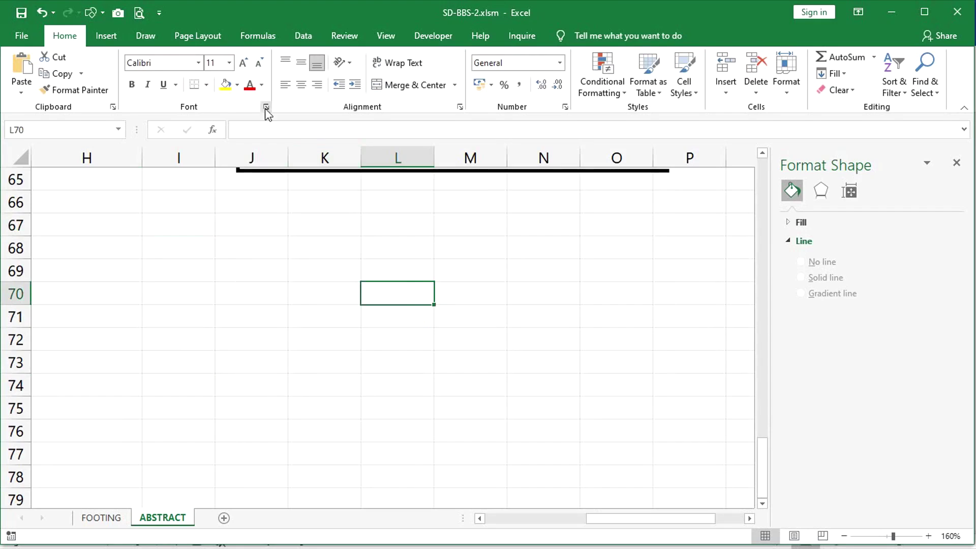
click(105, 36)
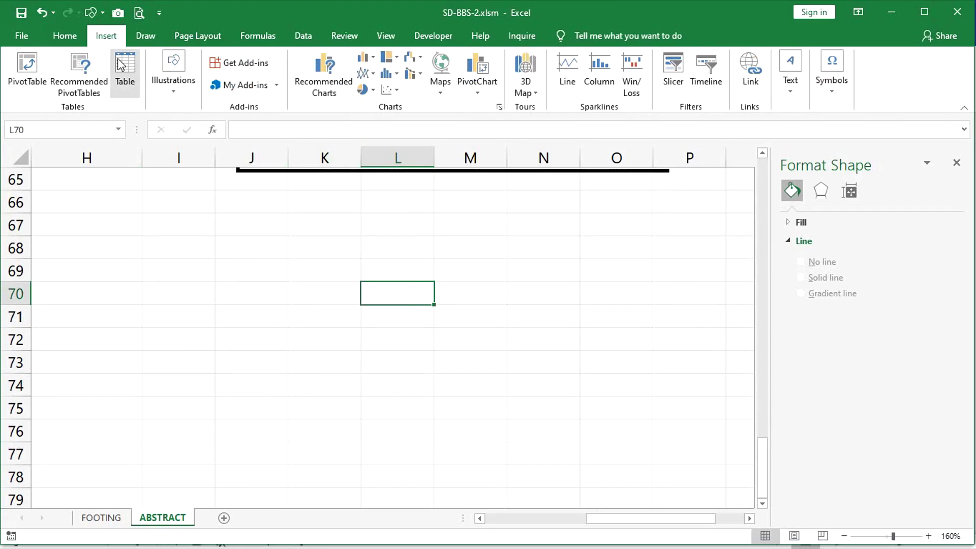
click(175, 95)
click(198, 133)
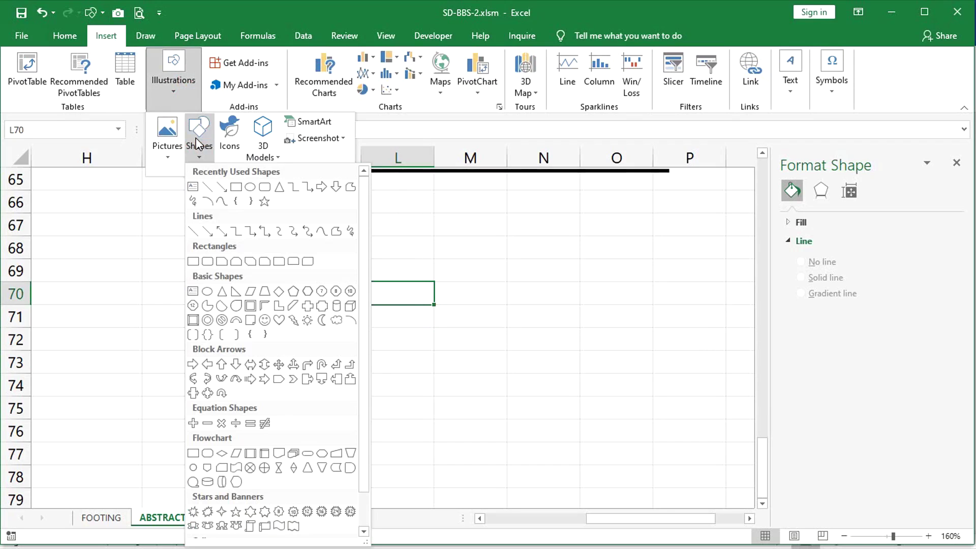
click(267, 195)
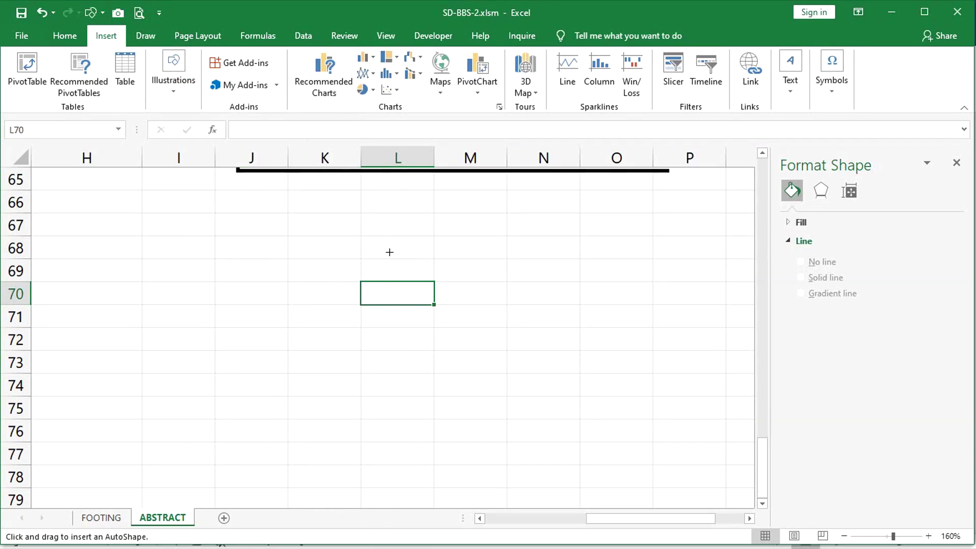
mouse_move(511, 215)
mouse_down()
mouse_move(542, 257)
mouse_move(546, 296)
mouse_move(561, 284)
mouse_up()
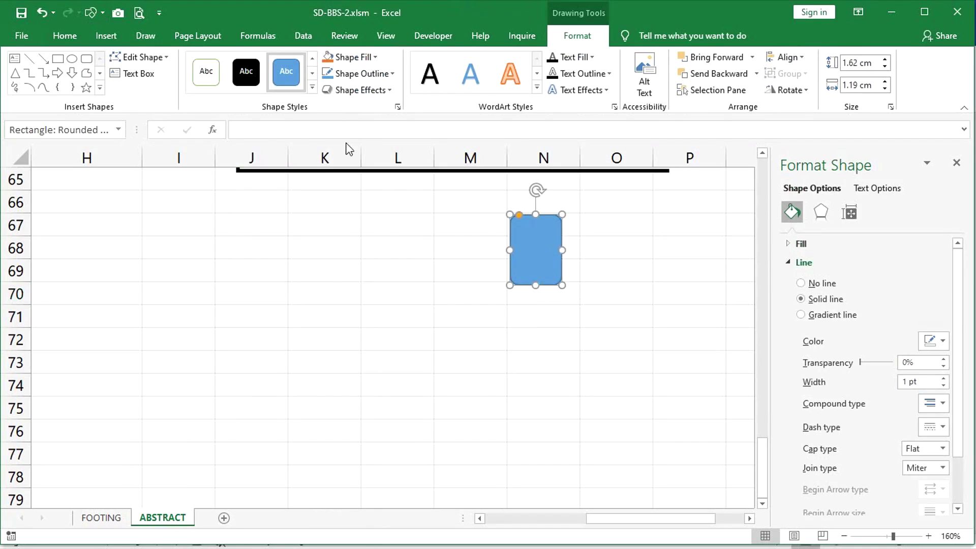
Apply the transparent preset shape style with a black outline to the rounded rectangle
click(312, 88)
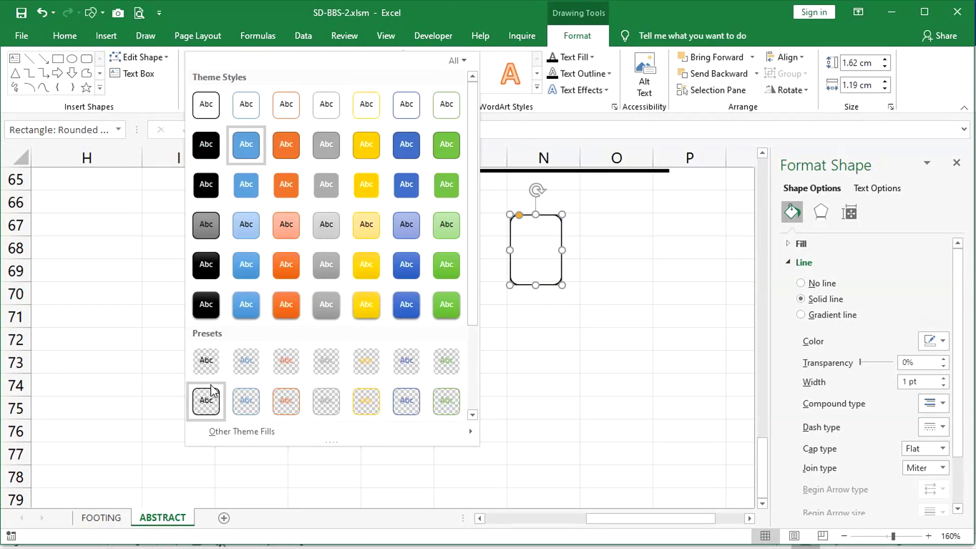
click(206, 400)
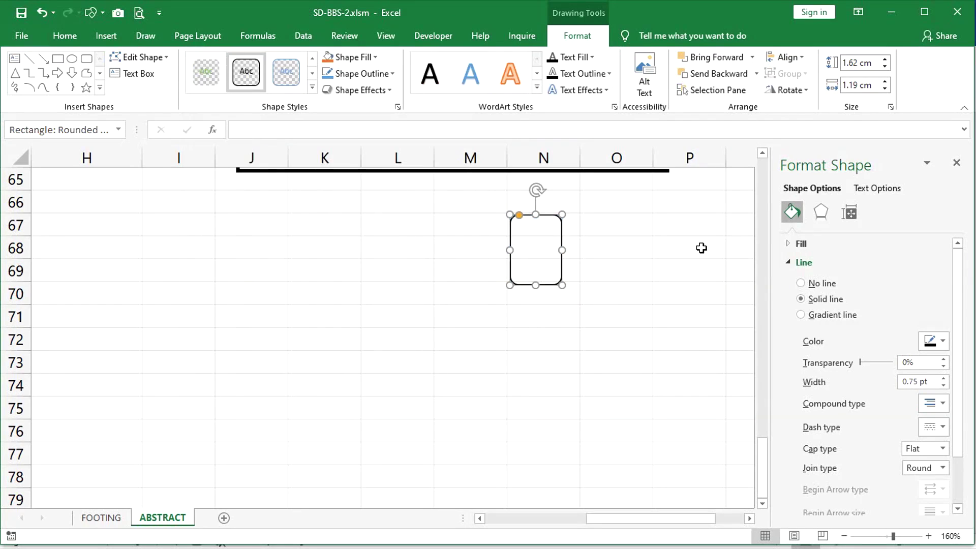
click(943, 344)
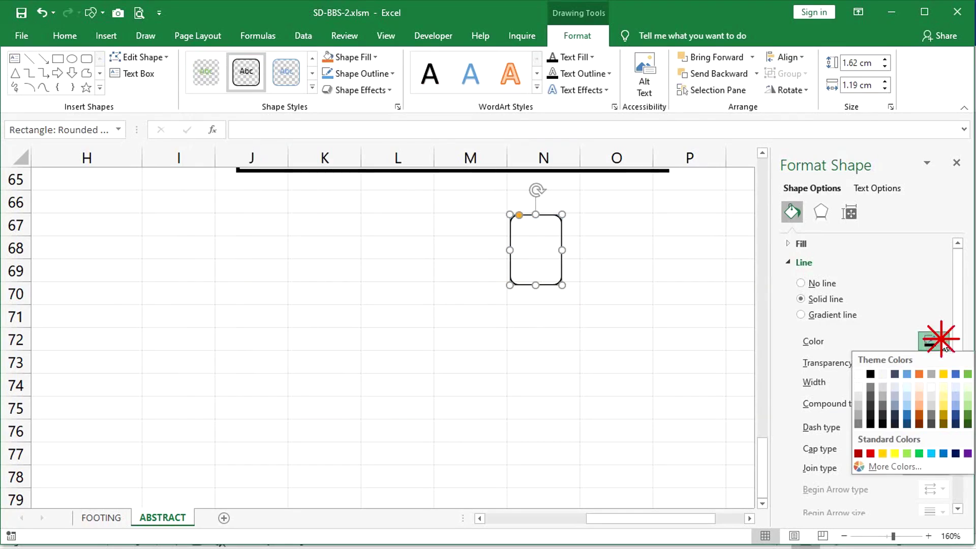
click(943, 344)
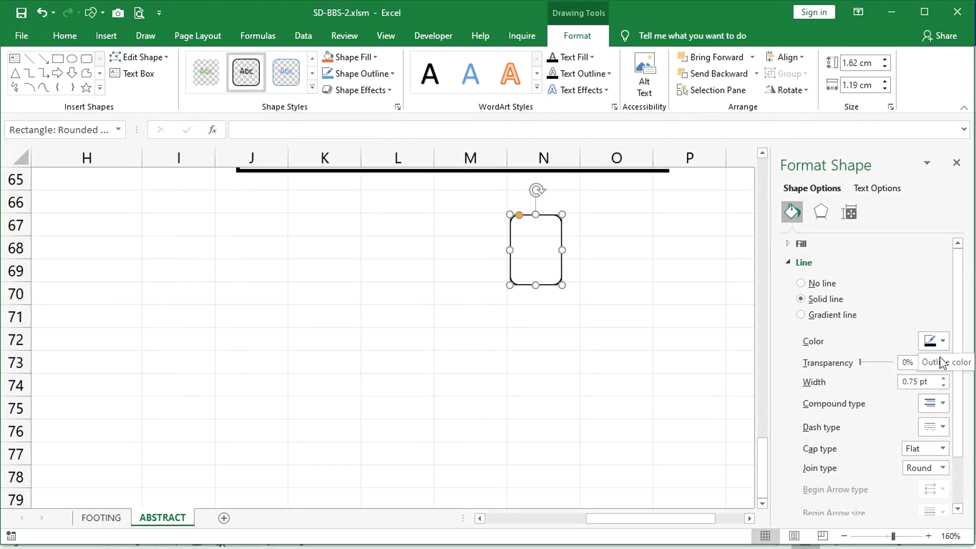
Try outline widths of 1.5 pt and 2 pt on the rounded rectangle, and settle on 3 pt
click(931, 382)
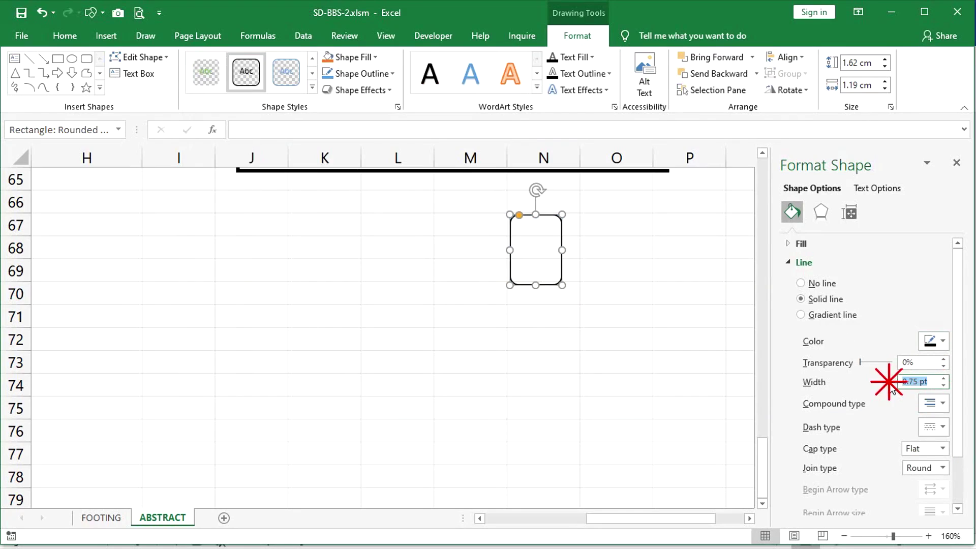
text(1.5)
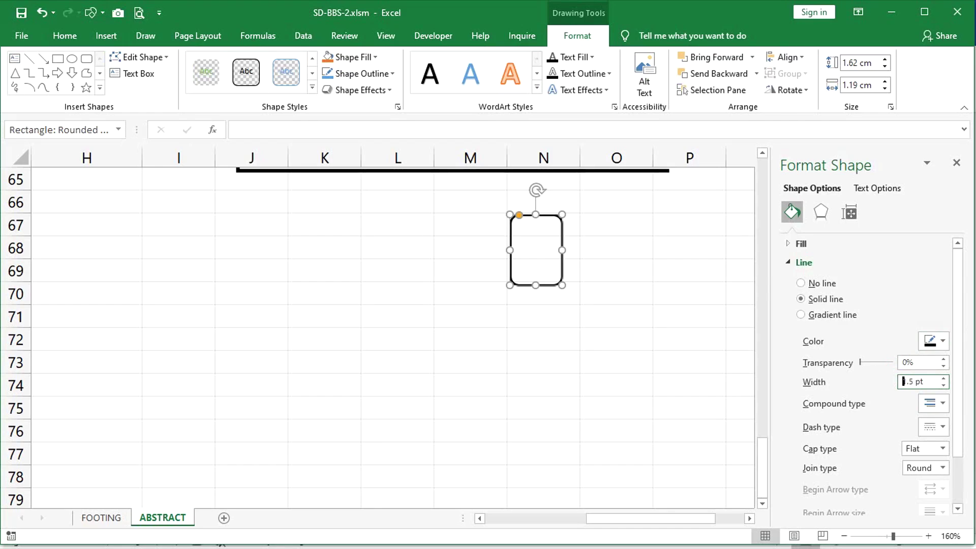
click(929, 381)
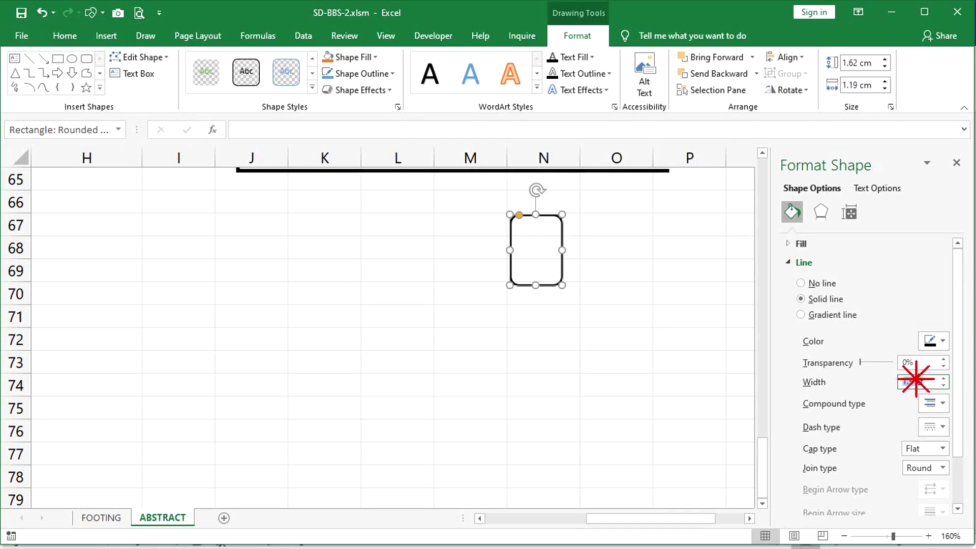
text(2)
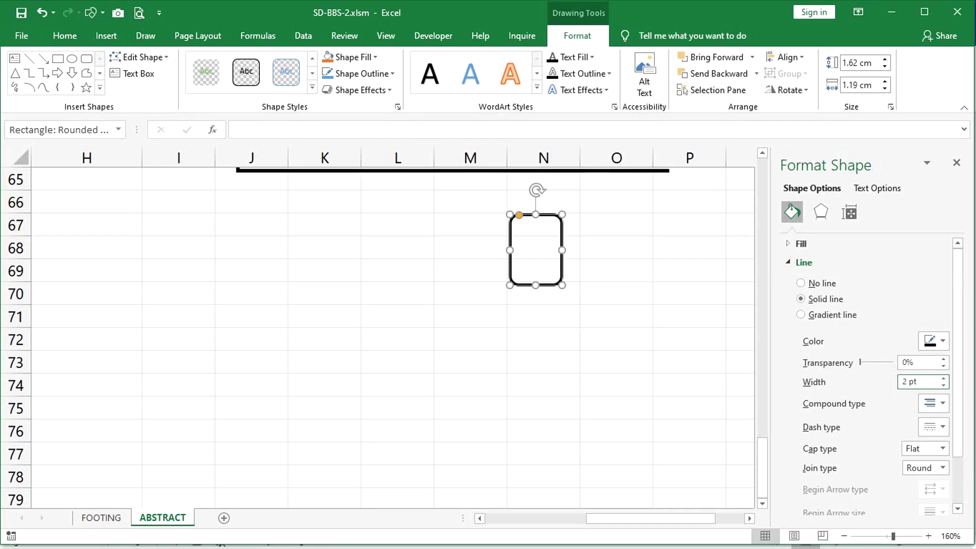
click(925, 382)
text(3)
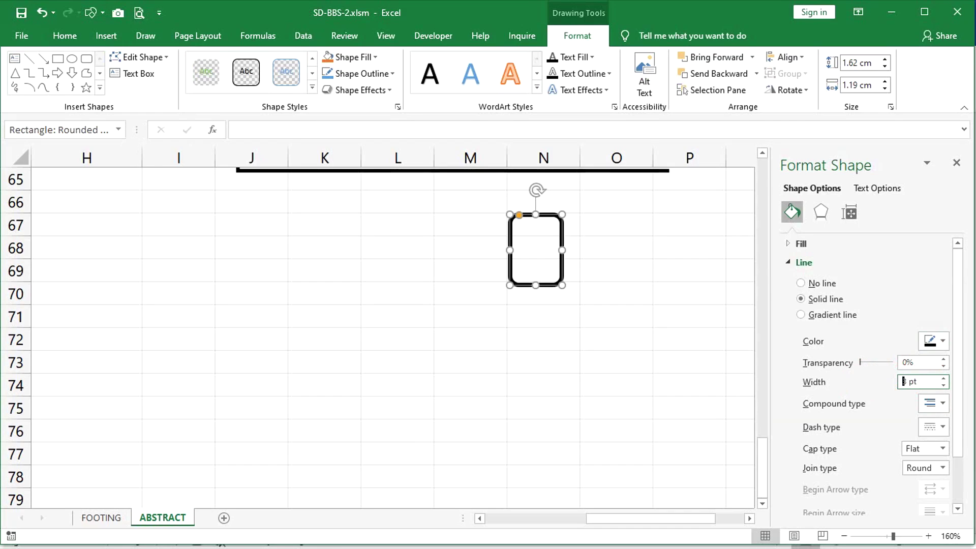
click(655, 292)
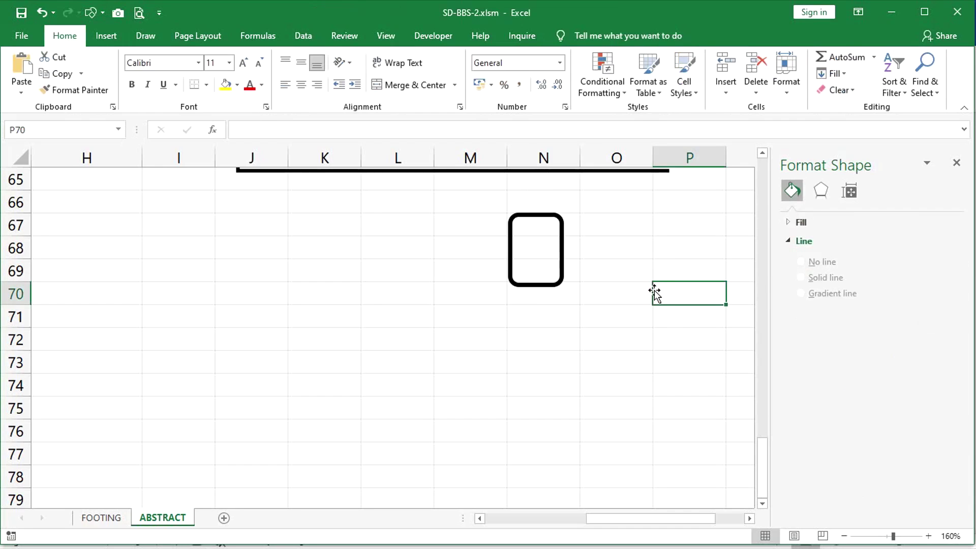
click(558, 285)
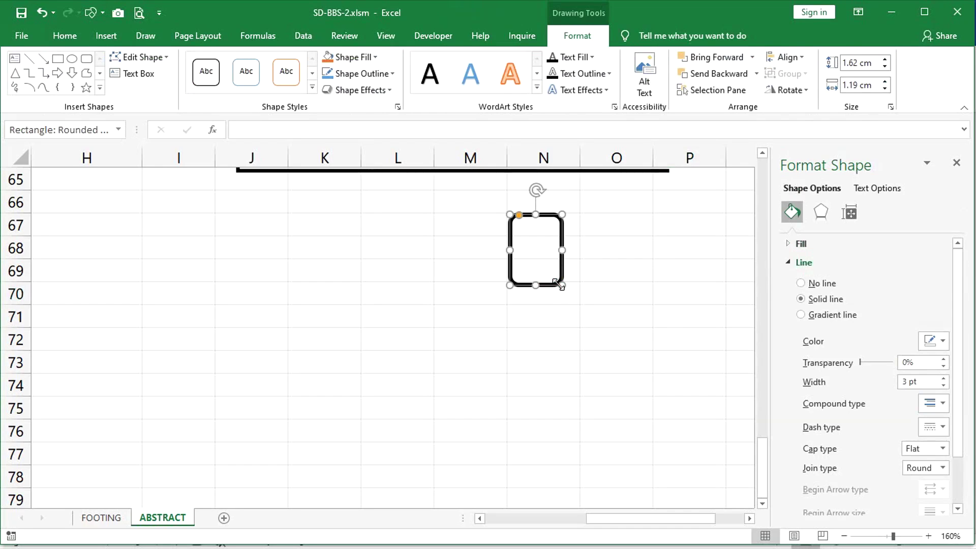
click(621, 289)
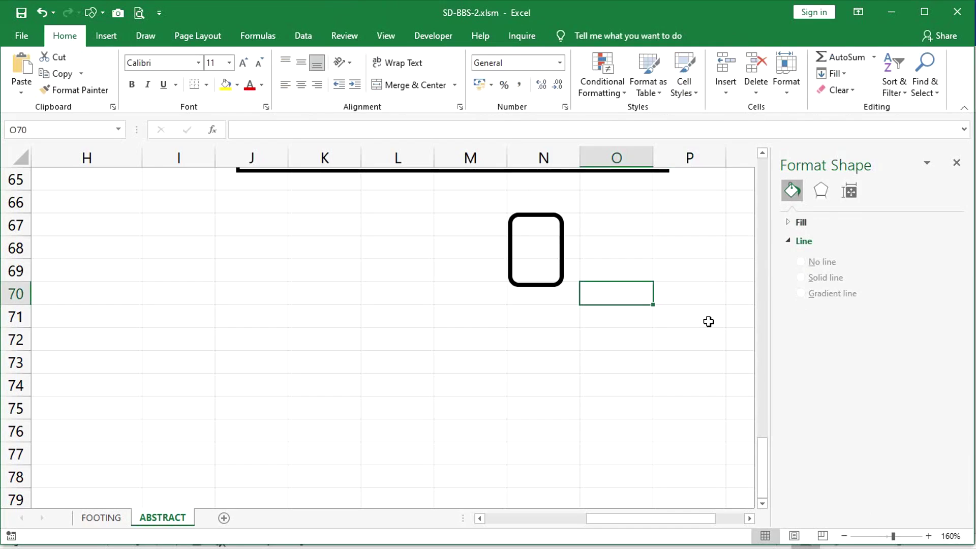
click(562, 250)
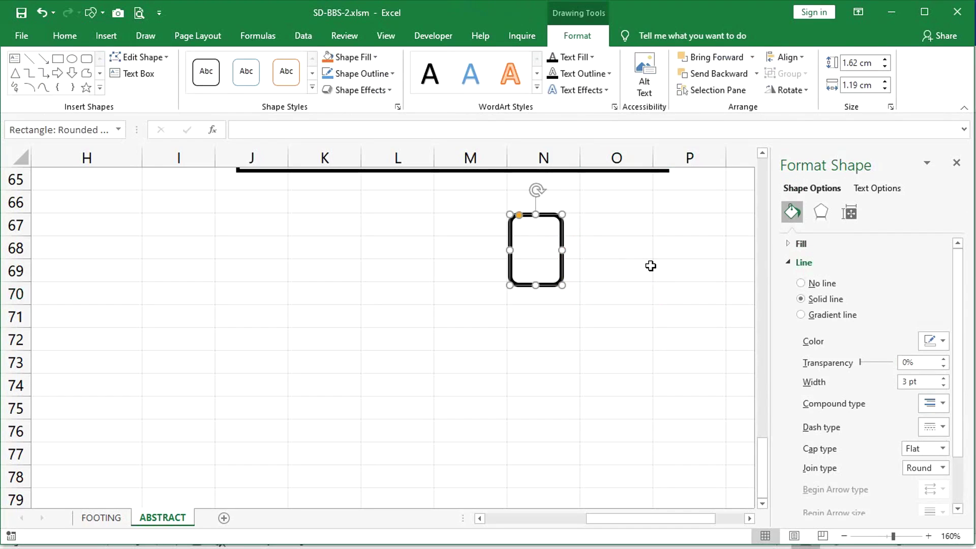
click(666, 359)
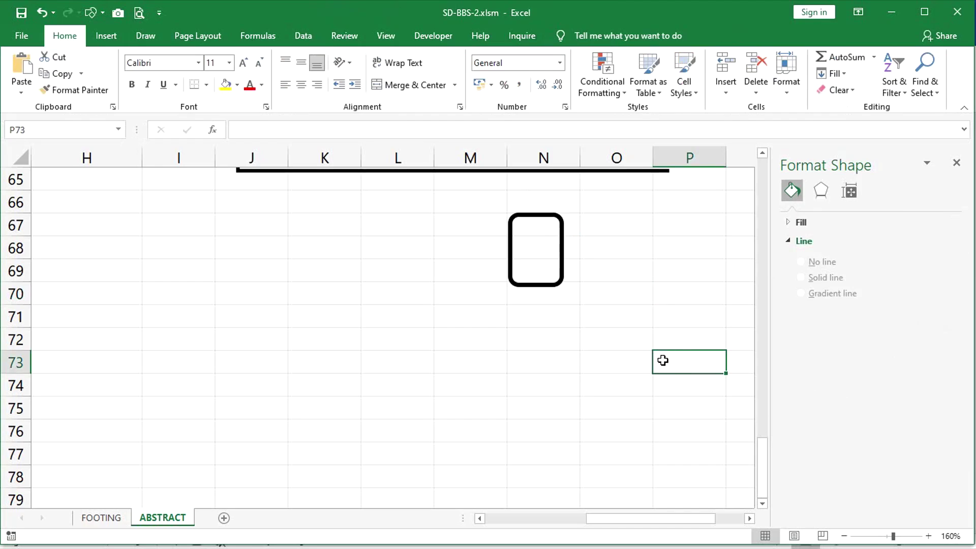
Draw a short diagonal line about 0.48 cm high and 0.4 cm wide in column O, beside the rounded rectangle
click(115, 39)
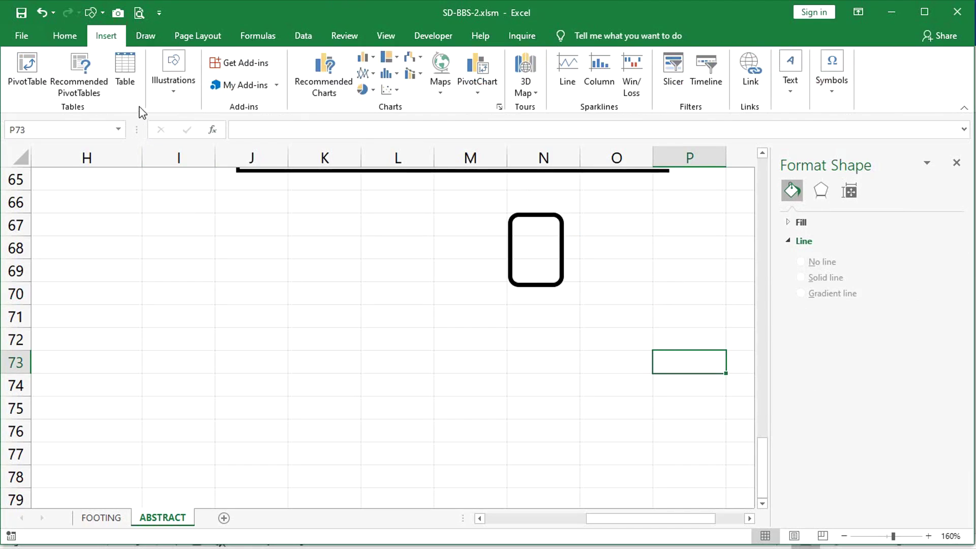
click(158, 90)
click(191, 152)
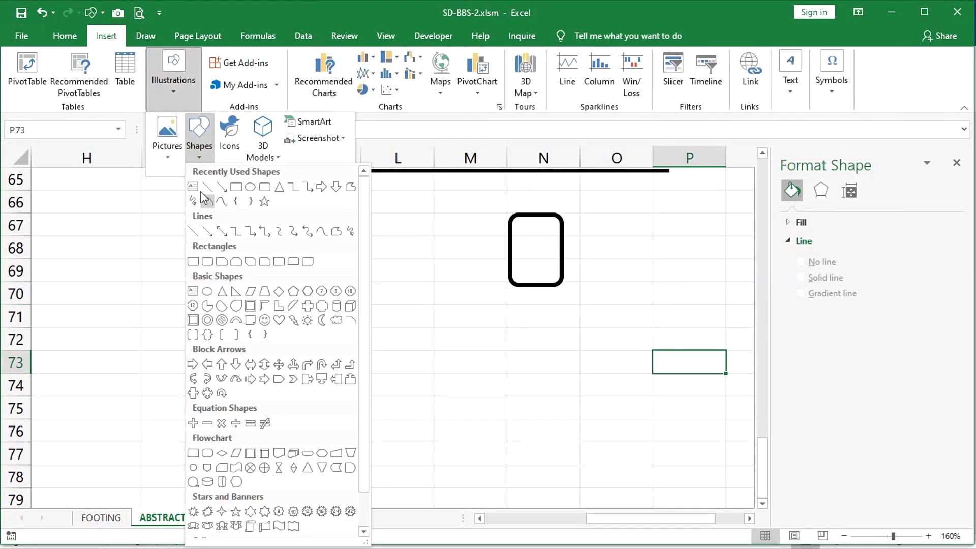
click(210, 189)
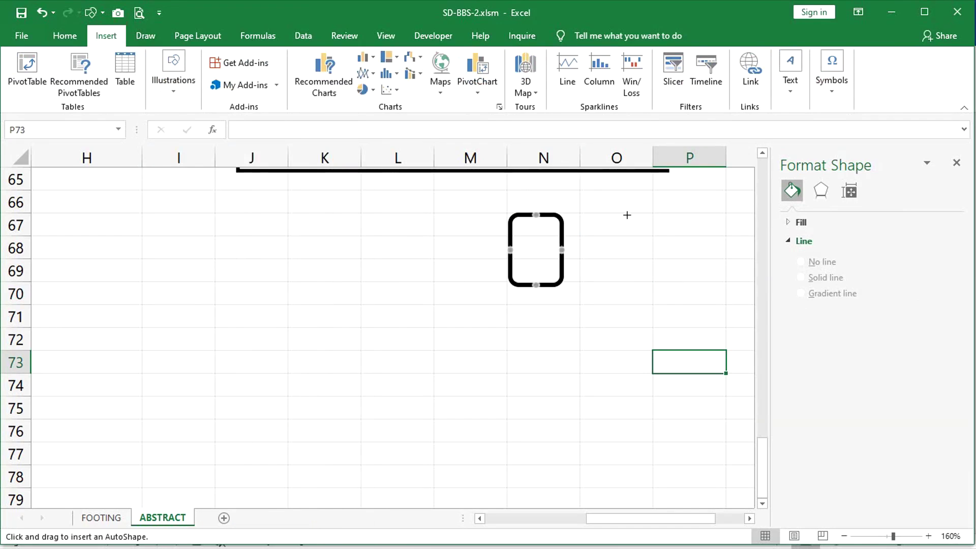
mouse_move(626, 214)
mouse_down()
mouse_move(663, 254)
mouse_move(644, 235)
mouse_up()
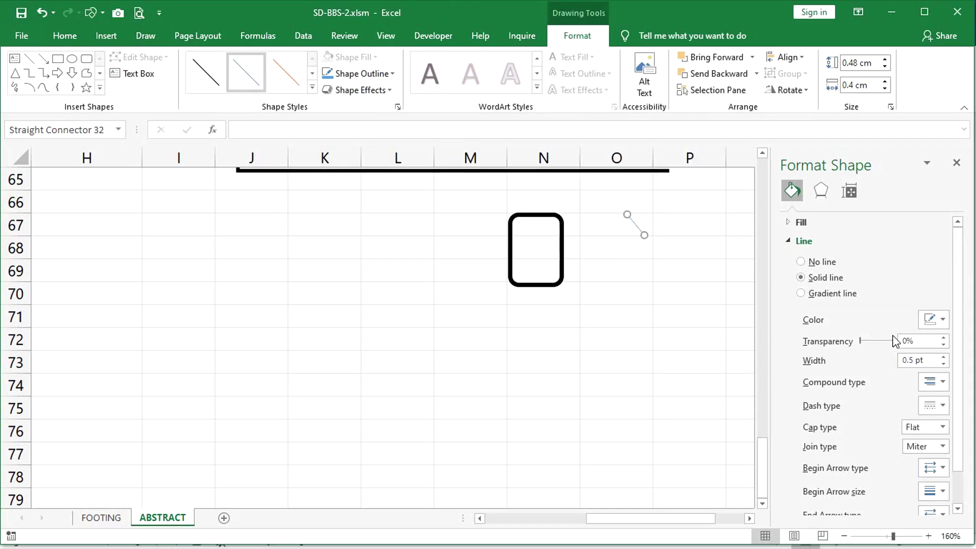
Format the short diagonal line with black colour and a 3 pt width
click(933, 319)
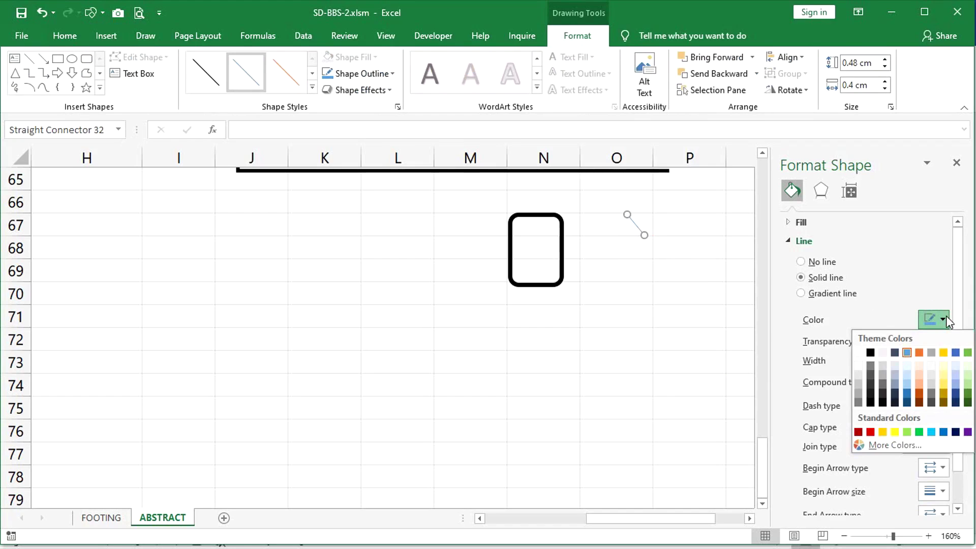
click(875, 351)
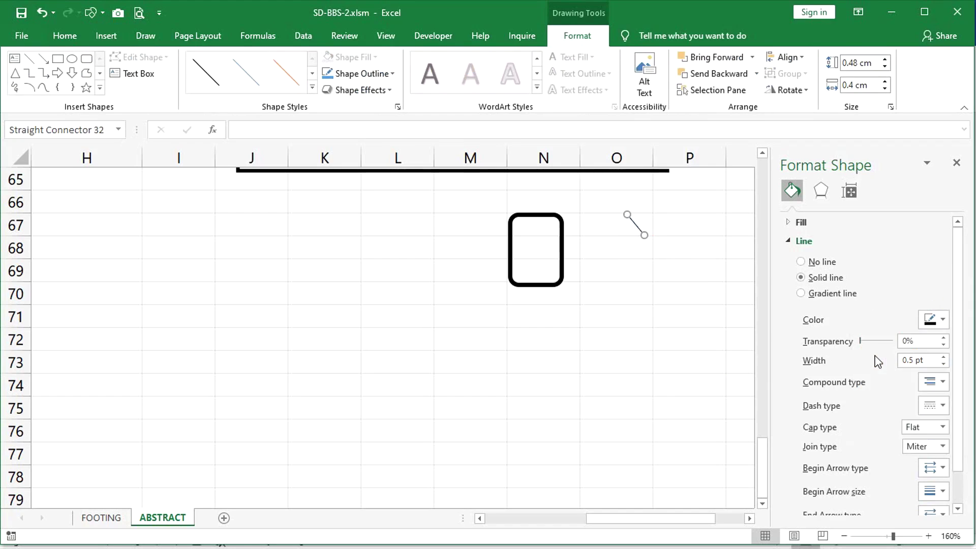
click(925, 359)
text(3)
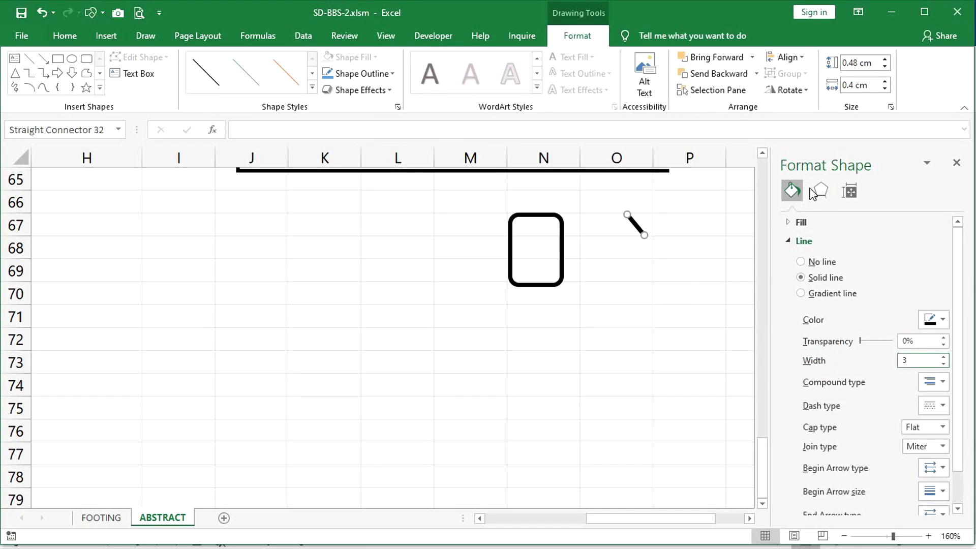
Set the diagonal line's height to 0.5 cm
click(848, 191)
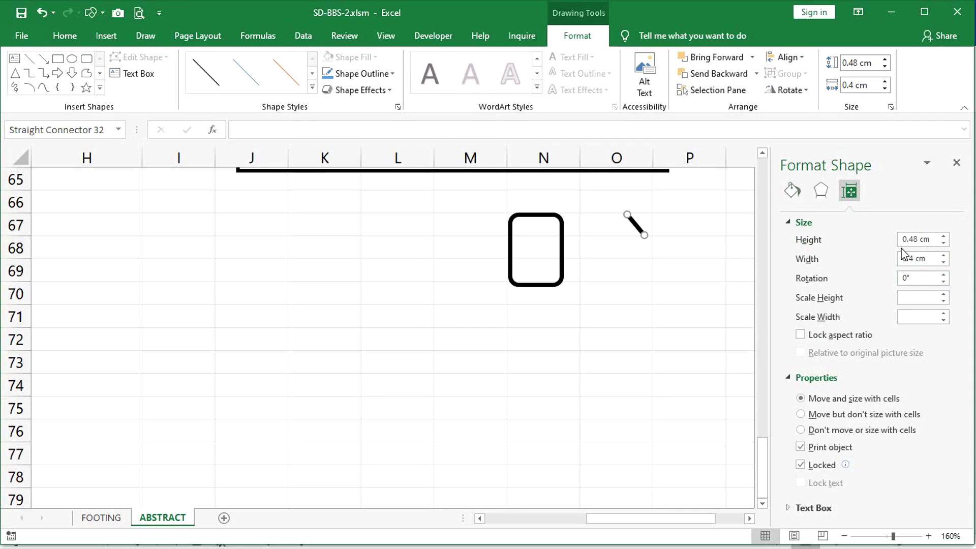
click(932, 238)
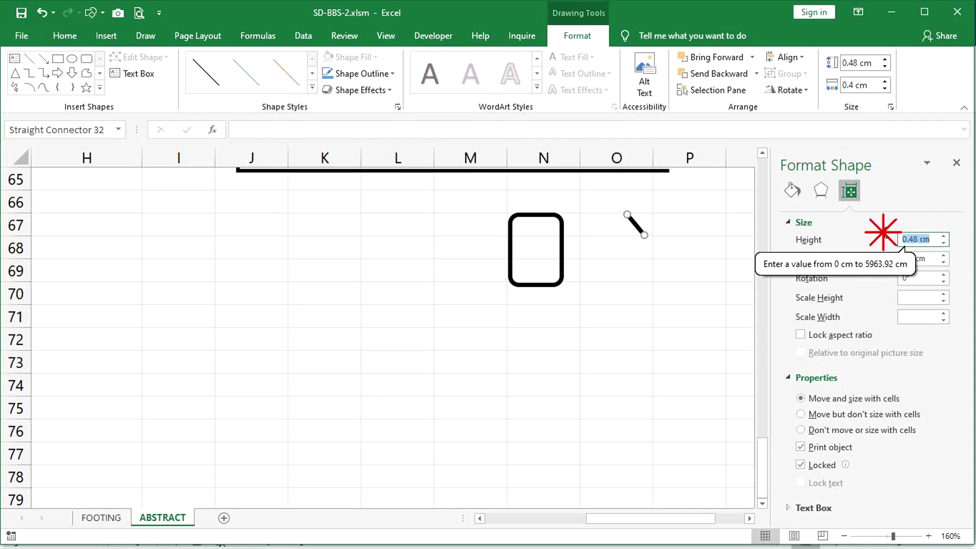
text(.5)
key(Return)
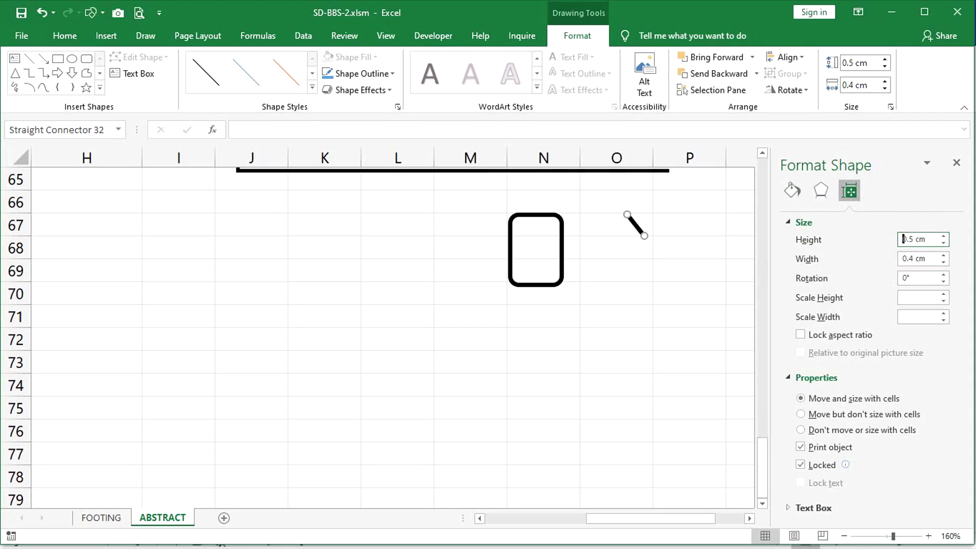
Try a rotation of 45° on the diagonal line
click(820, 192)
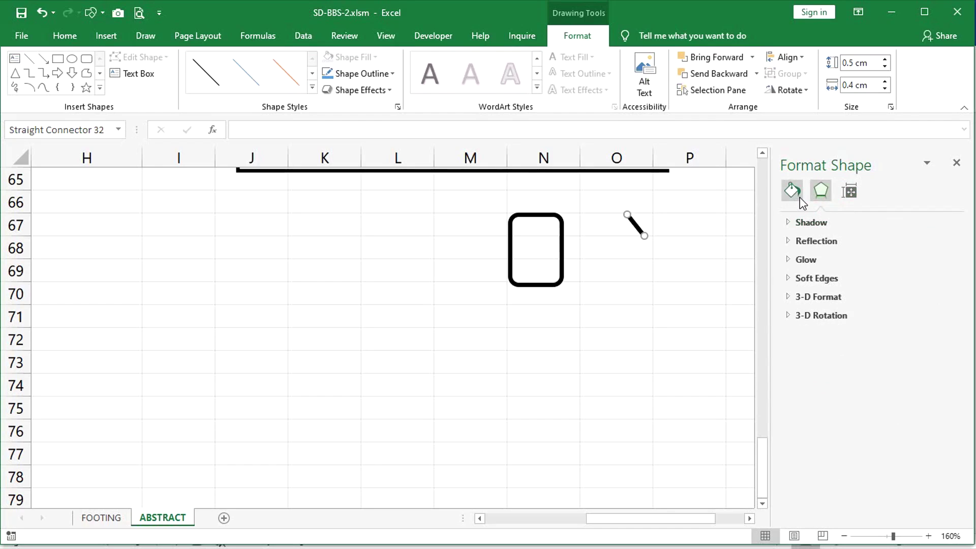
click(800, 198)
click(848, 191)
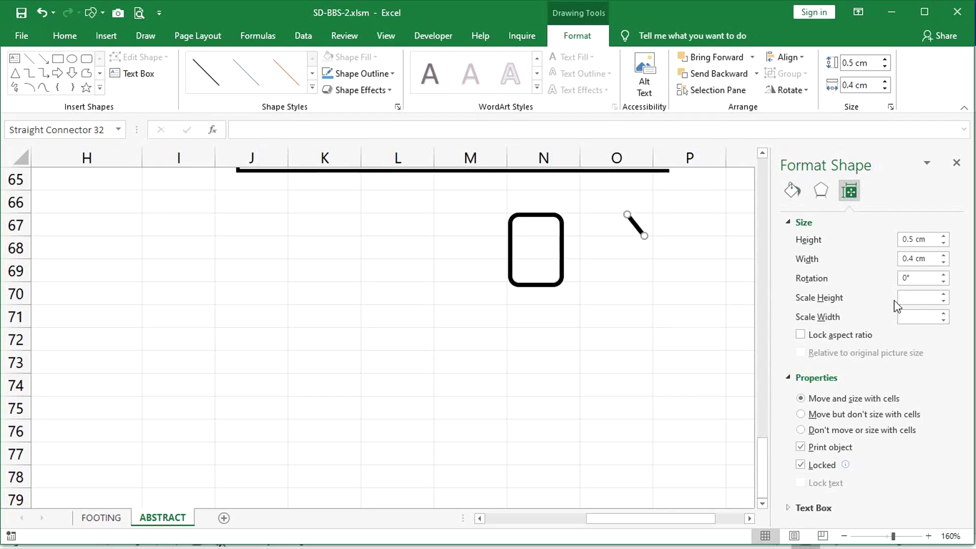
double_click(884, 278)
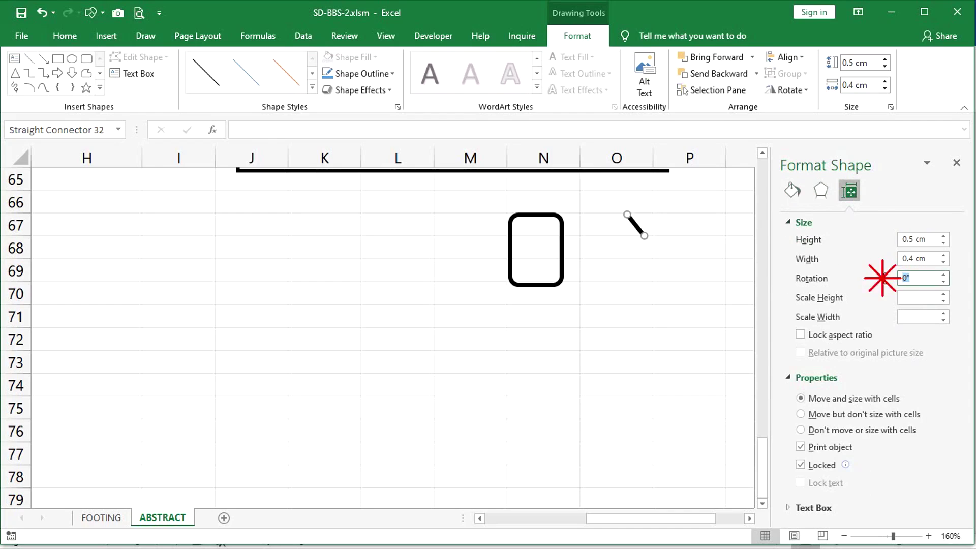
text(45)
key(Return)
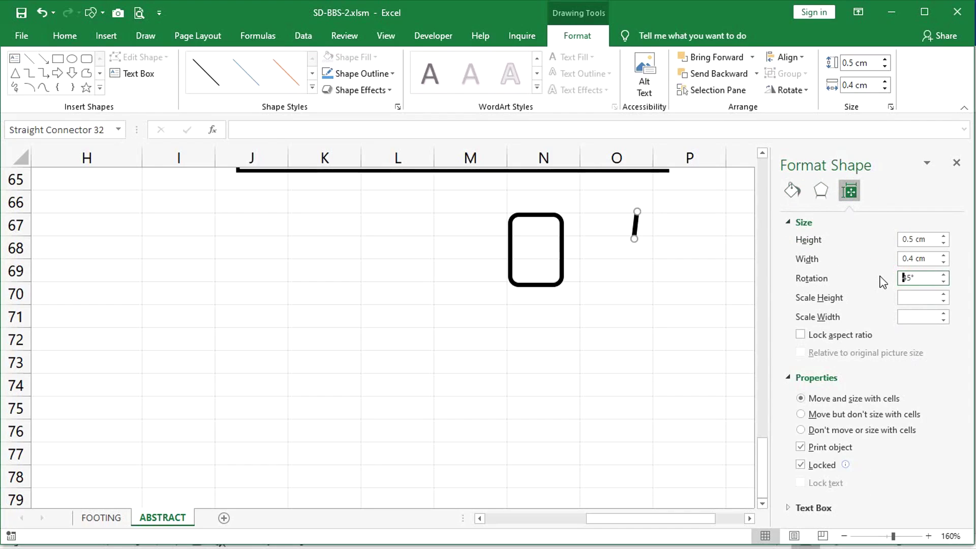
Move the lower end of the rotated line to make a diagonal about 0.63 cm high and 0.53 cm wide
click(921, 279)
drag(633, 239, 660, 237)
click(685, 289)
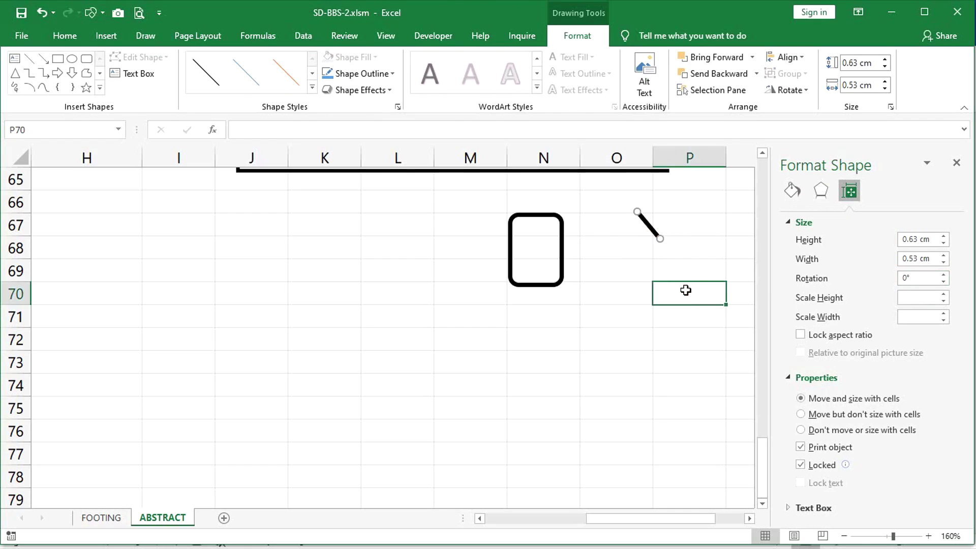
Set both the height and the width of the diagonal line to 0.5 cm
click(646, 221)
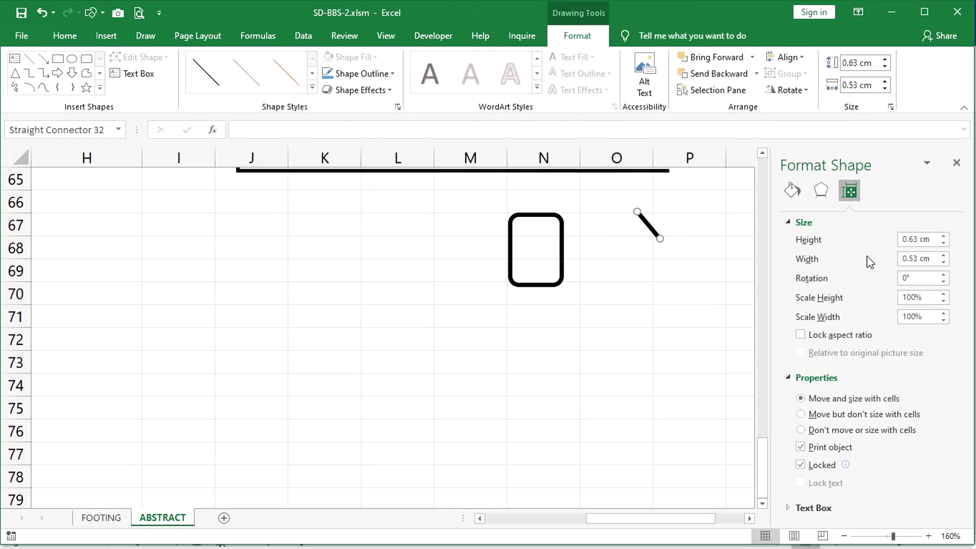
triple_click(933, 240)
text(0.5)
key(Return)
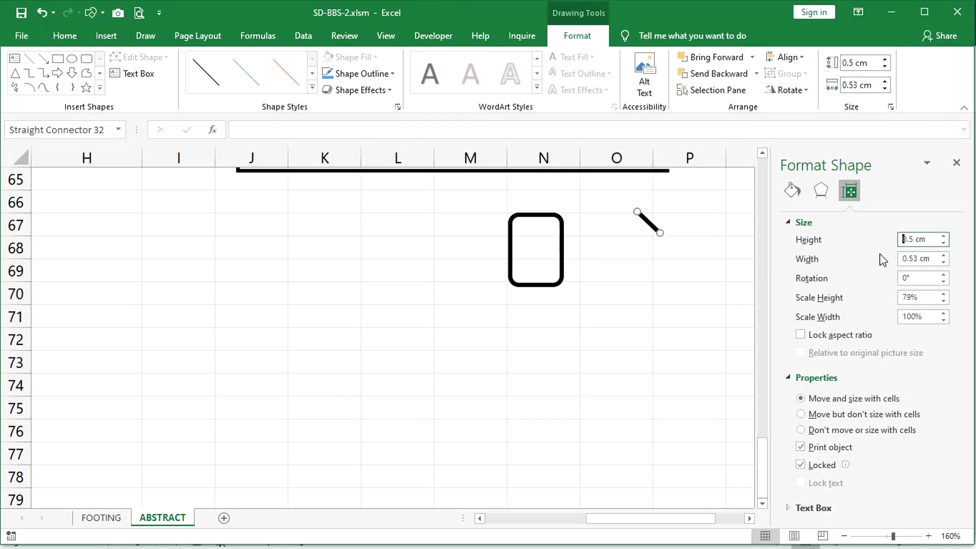
triple_click(934, 260)
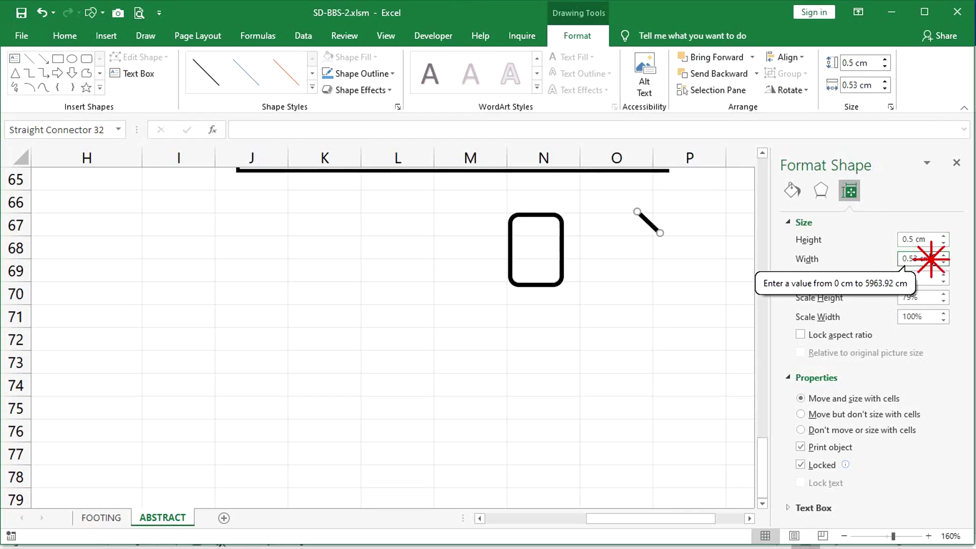
text(.5)
key(Return)
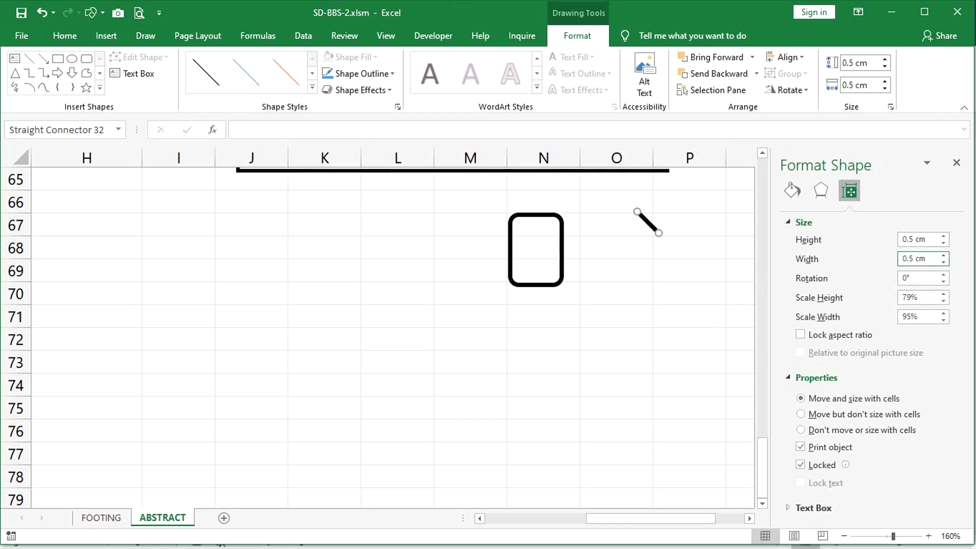
click(701, 338)
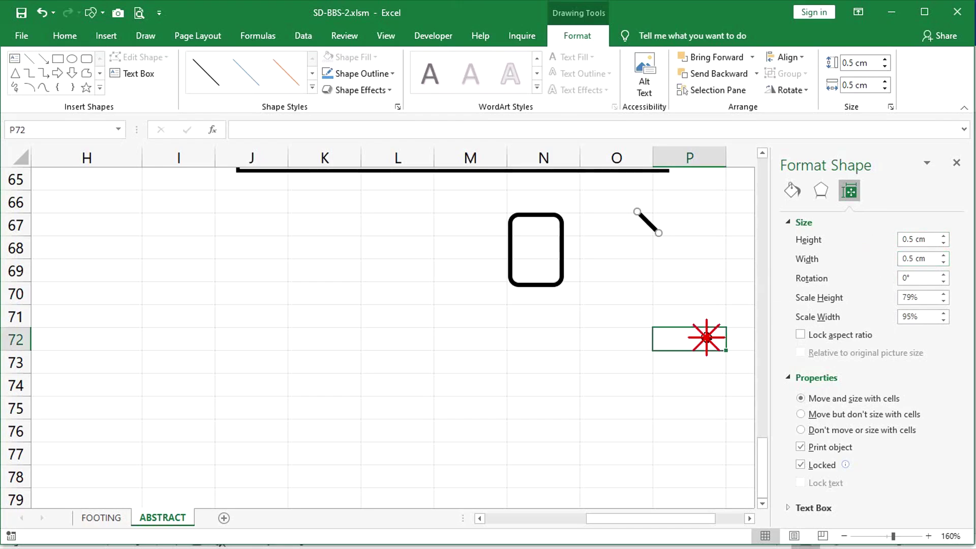
Duplicate the diagonal line and place both lines as parallel hooks at the rounded rectangle's upper-left corner
click(647, 222)
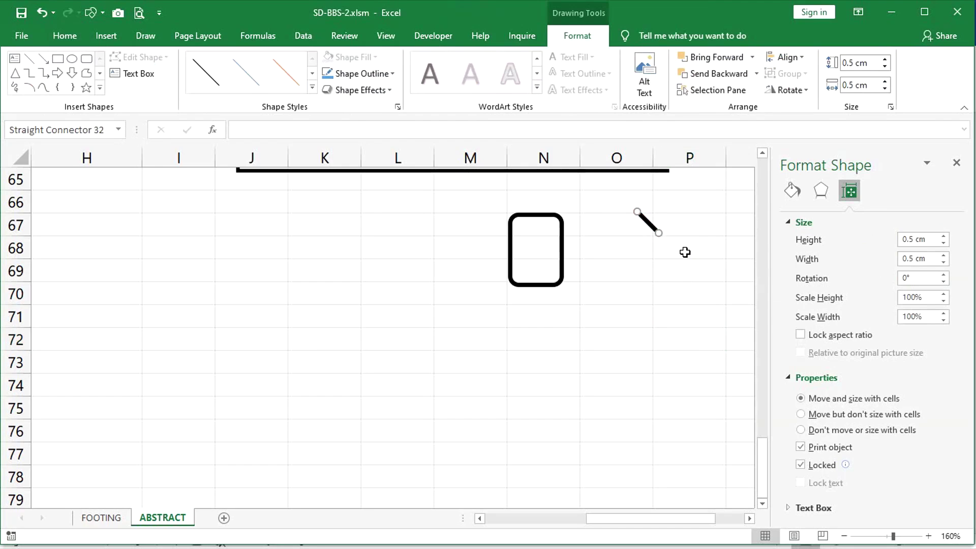
drag(649, 224, 525, 235)
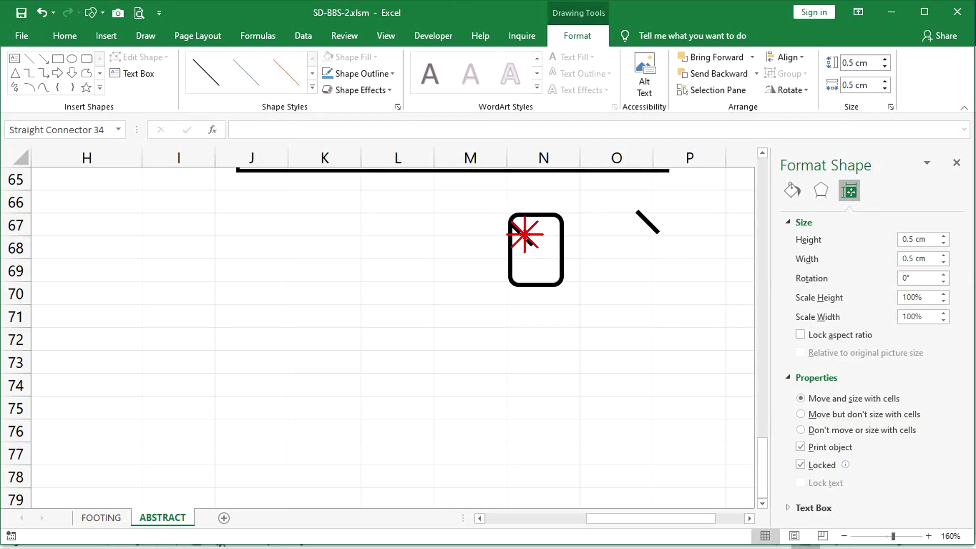
drag(525, 234, 523, 236)
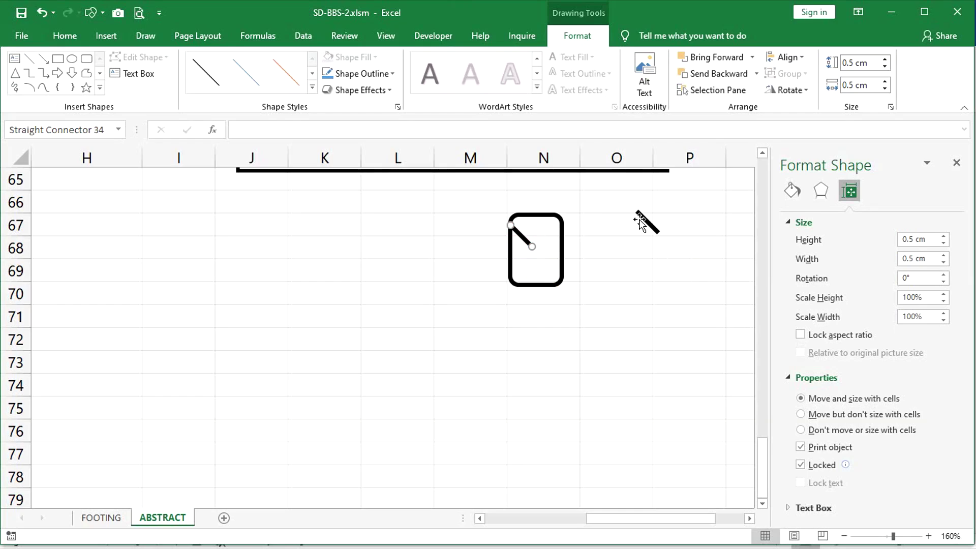
drag(646, 221, 532, 220)
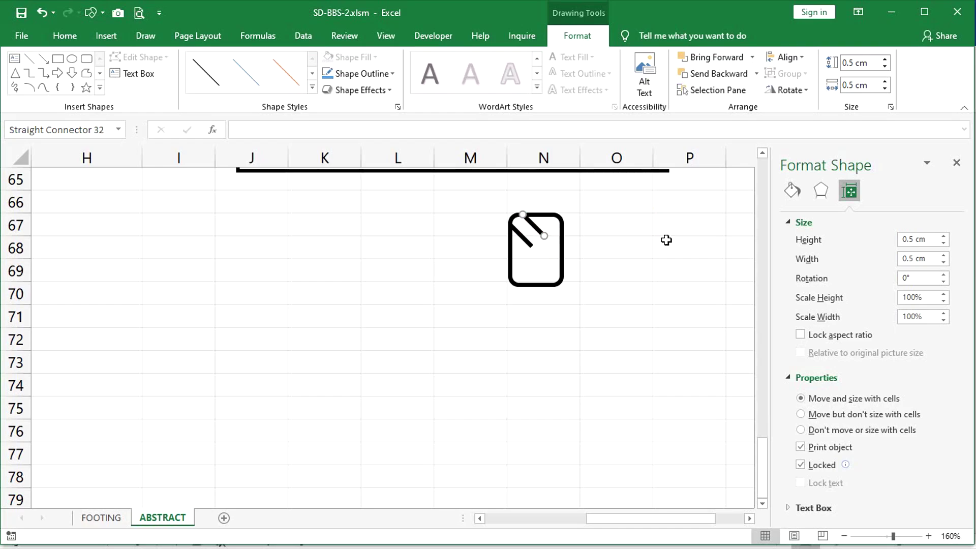
Set the height and width of both hook lines to 0.3 cm
shift+click(530, 247)
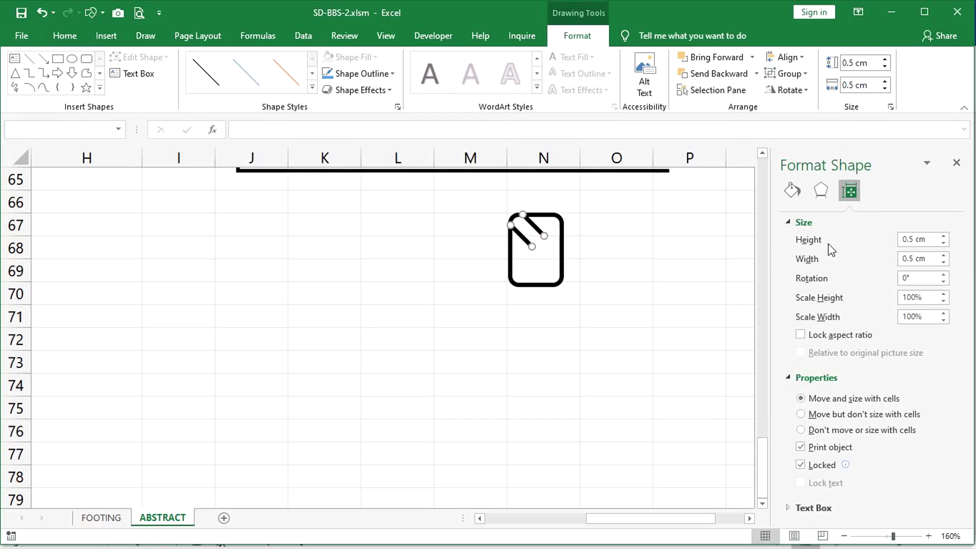
click(930, 239)
key(BackSpace)
key(Return)
drag(929, 259, 884, 258)
text(.3)
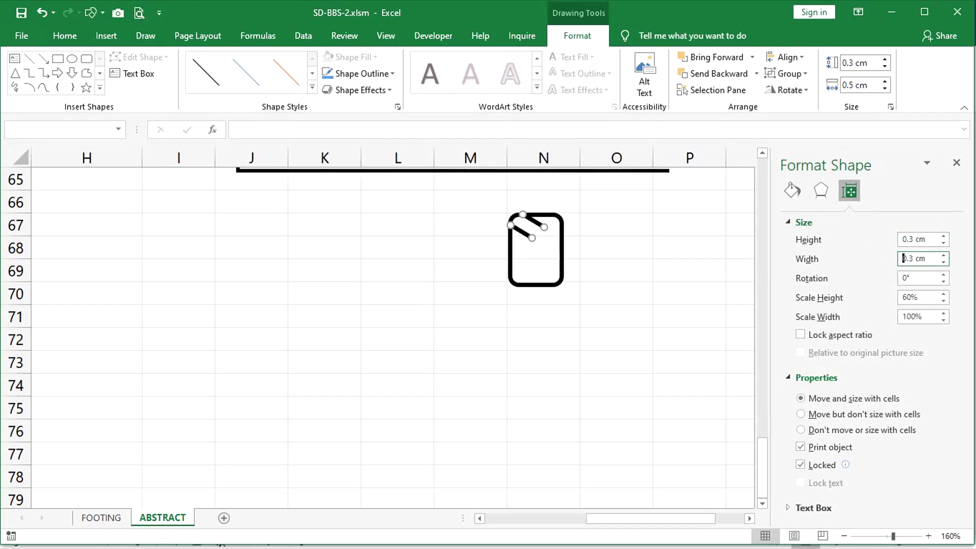
key(Return)
click(681, 317)
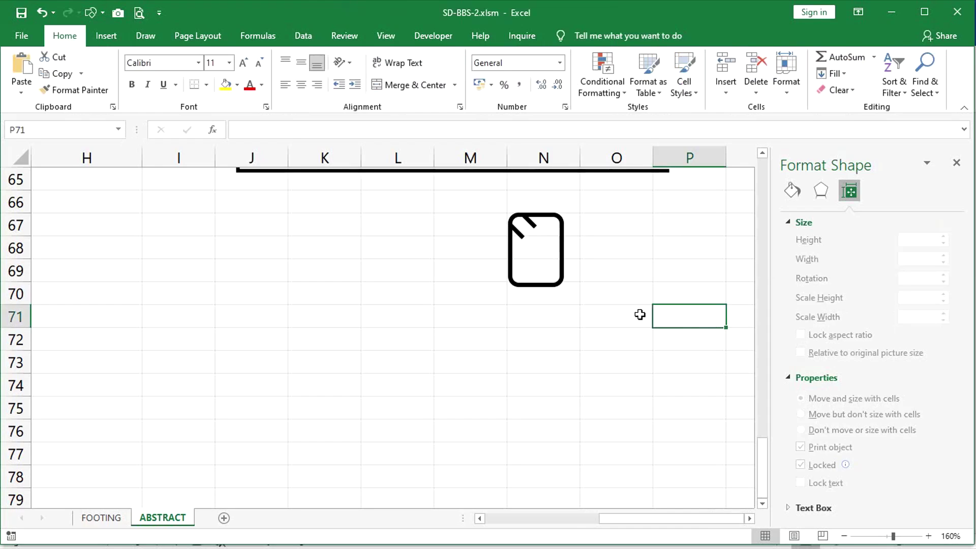
click(569, 366)
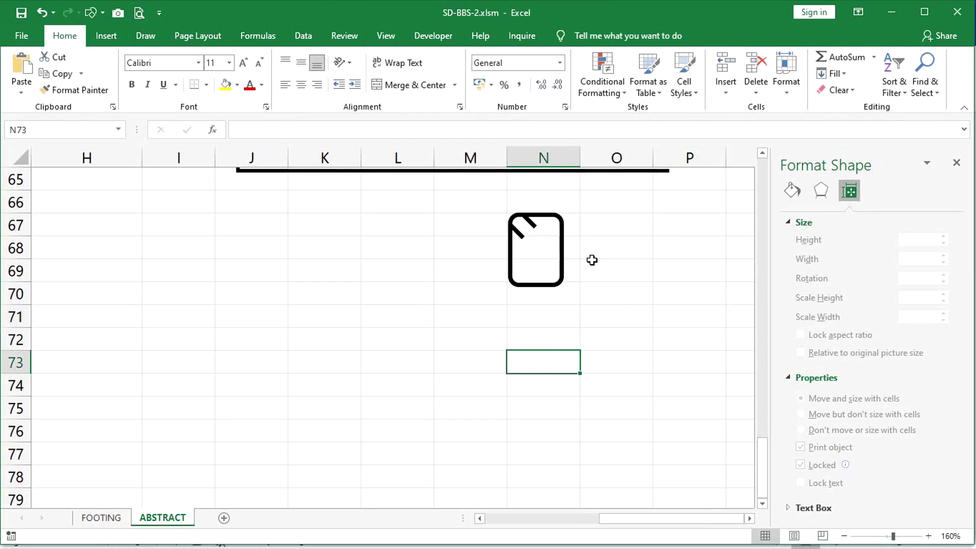
Select the rounded rectangle together with both hook lines and copy the stirrup to the clipboard
click(536, 251)
scroll(533, 250, up, 2)
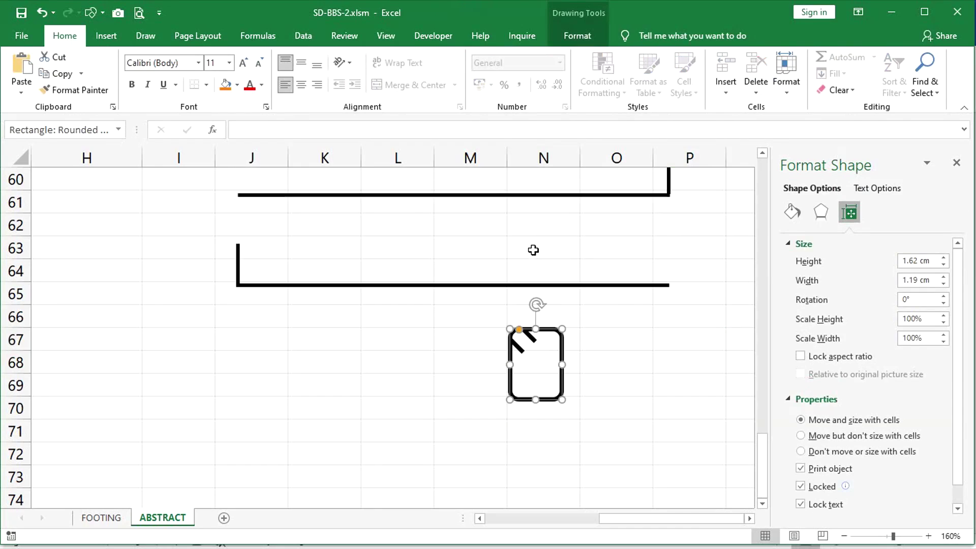
shift+click(528, 350)
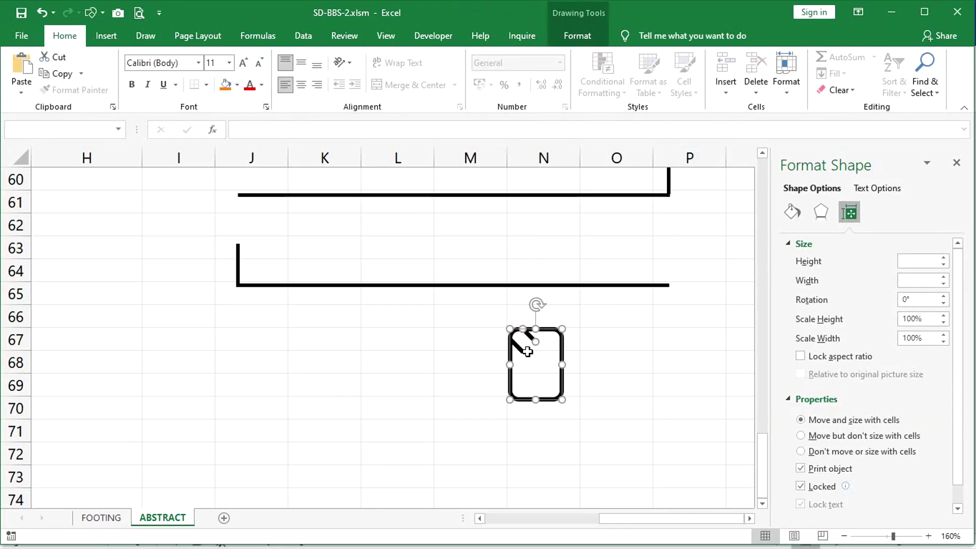
shift+click(519, 348)
click(63, 75)
click(80, 73)
click(80, 74)
click(80, 74)
click(71, 92)
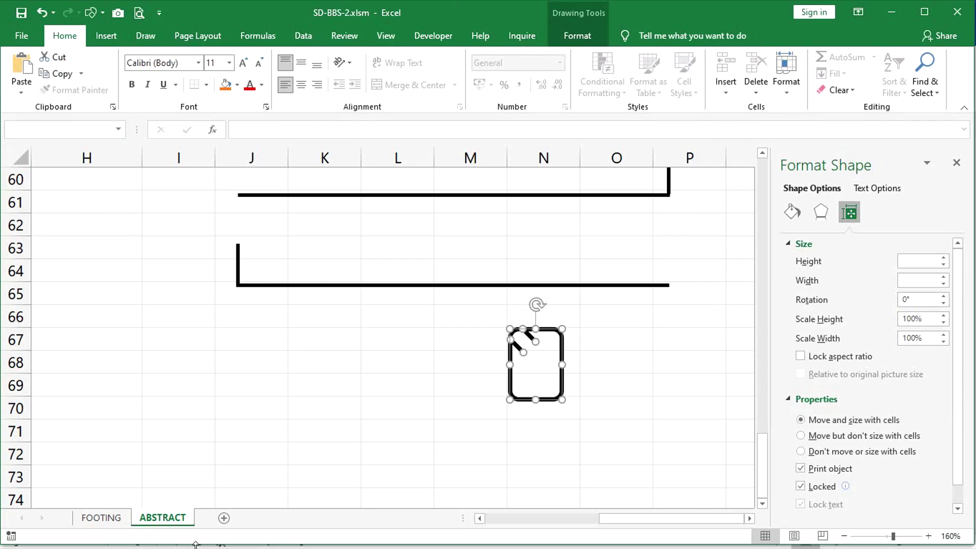
Switch to the Word document, add blank lines below the U shape and paste the copied stirrup there as a picture
key(super)
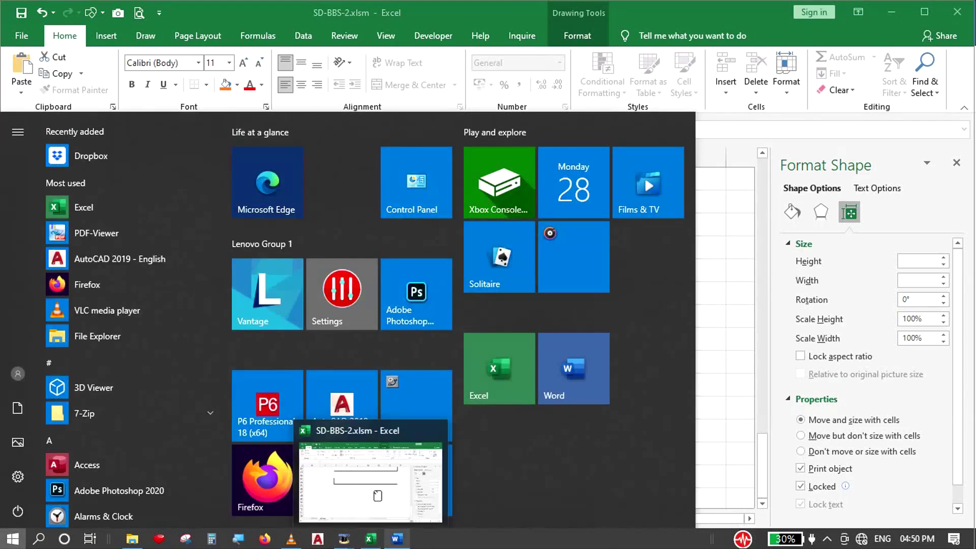
click(398, 539)
key(Return)
key(Return)
key(Return)
key(Return)
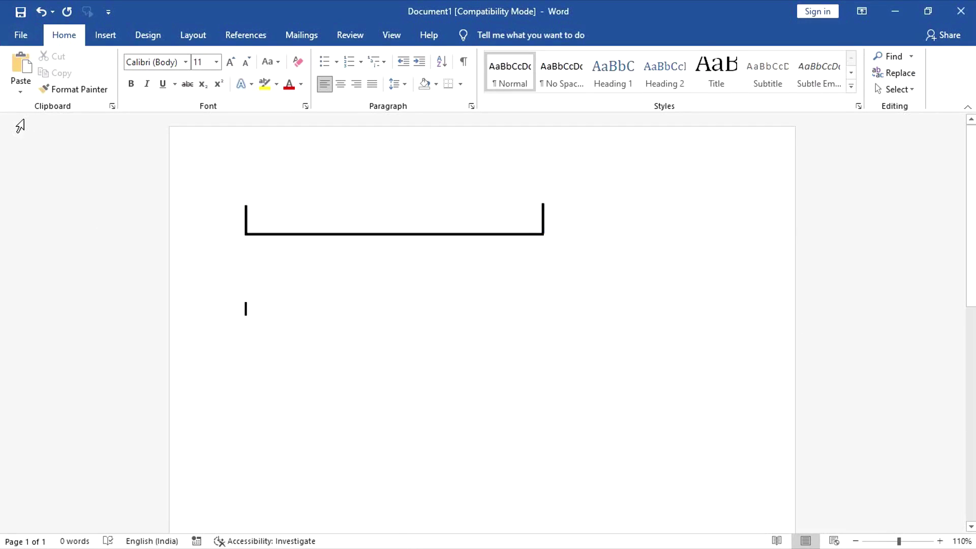
click(20, 92)
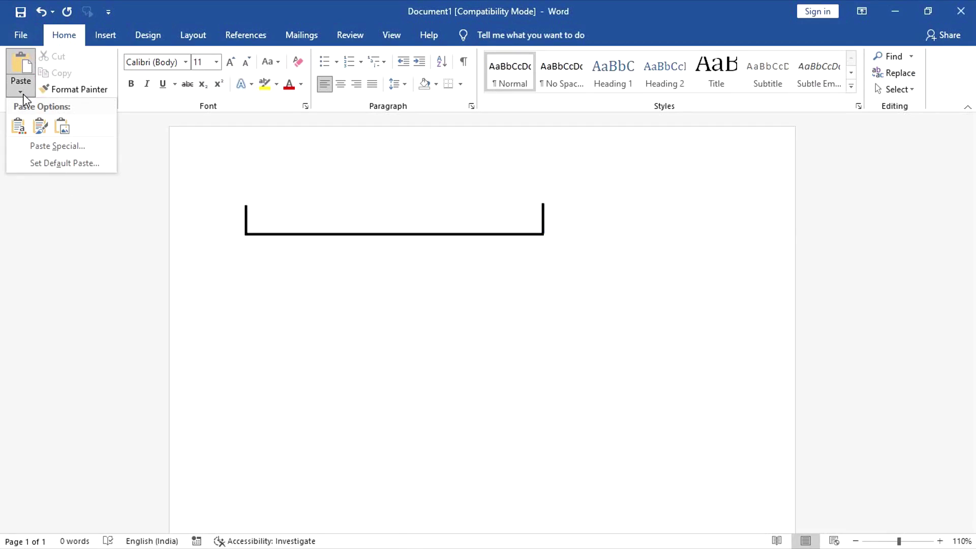
click(62, 126)
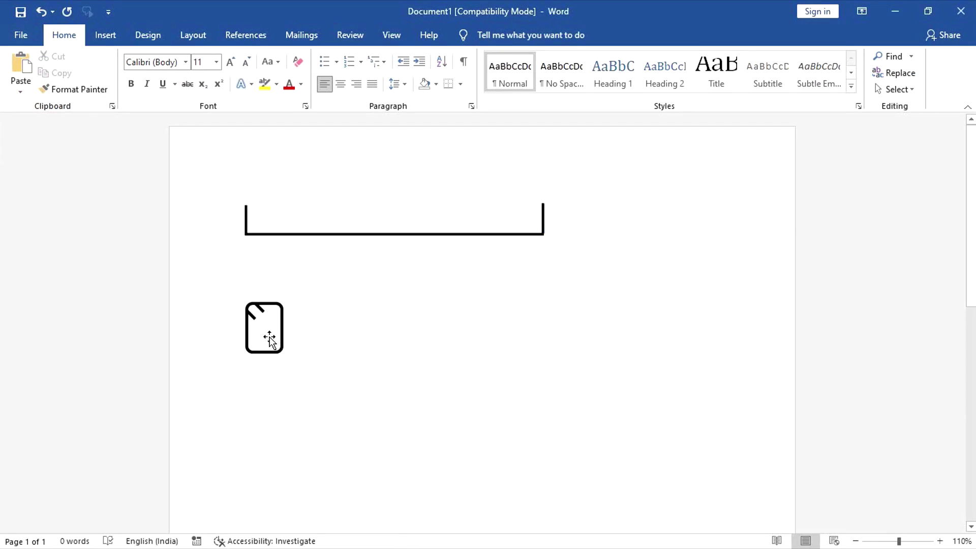
Start saving the pasted stirrup as a PNG picture file and browse to the PIC folder inside V6
click(269, 338)
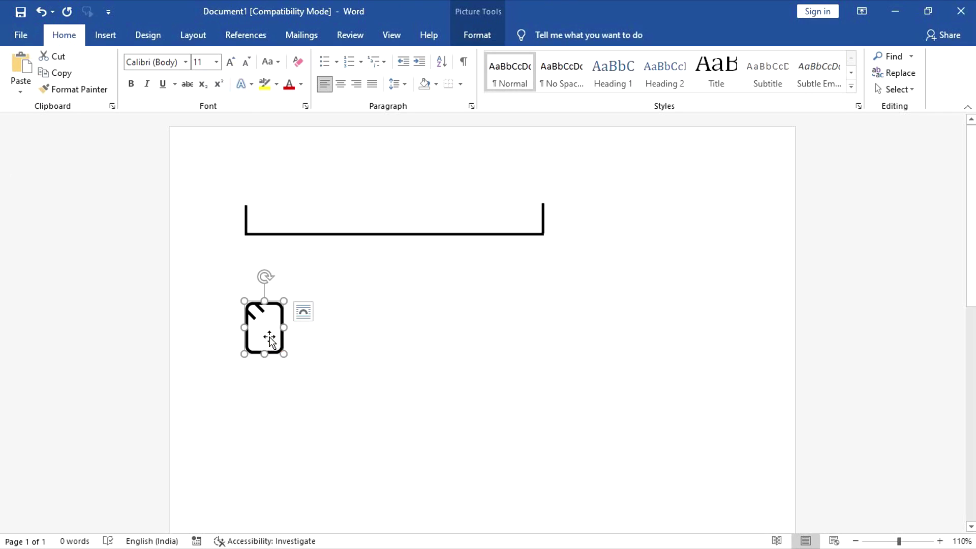
right_click(269, 338)
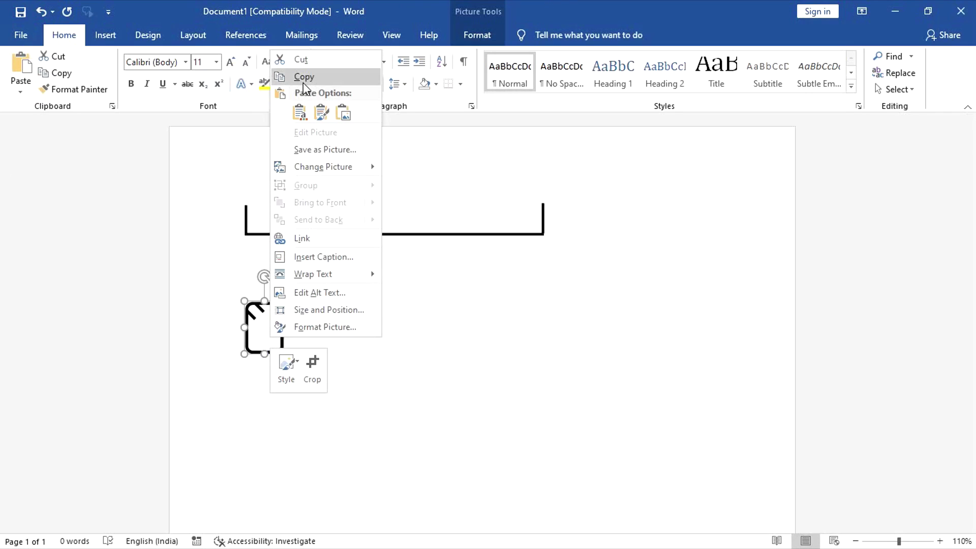
click(326, 150)
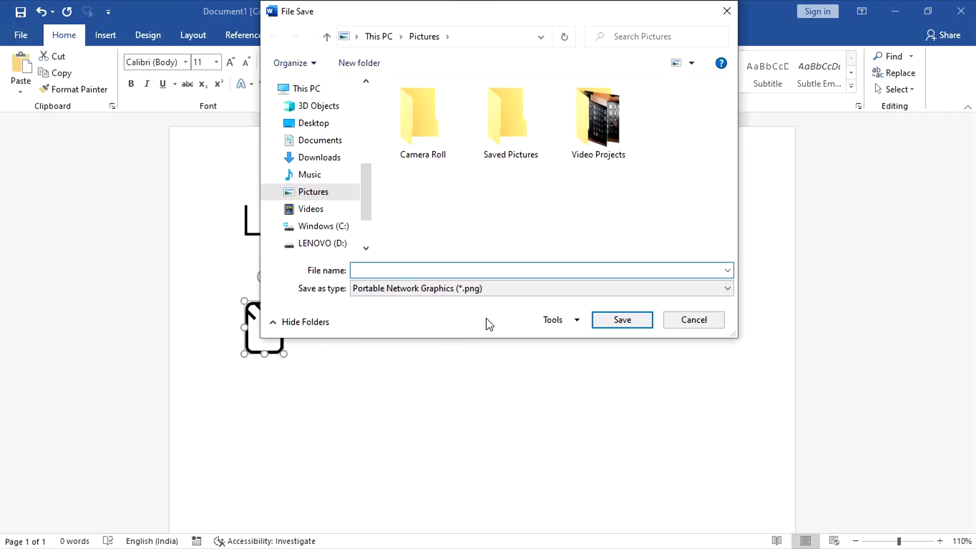
scroll(371, 126, up, 3)
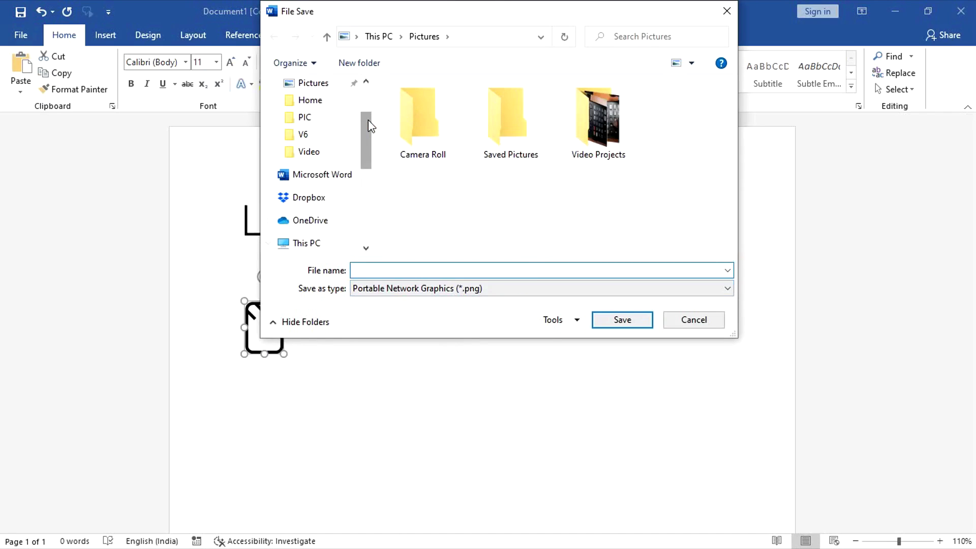
click(286, 136)
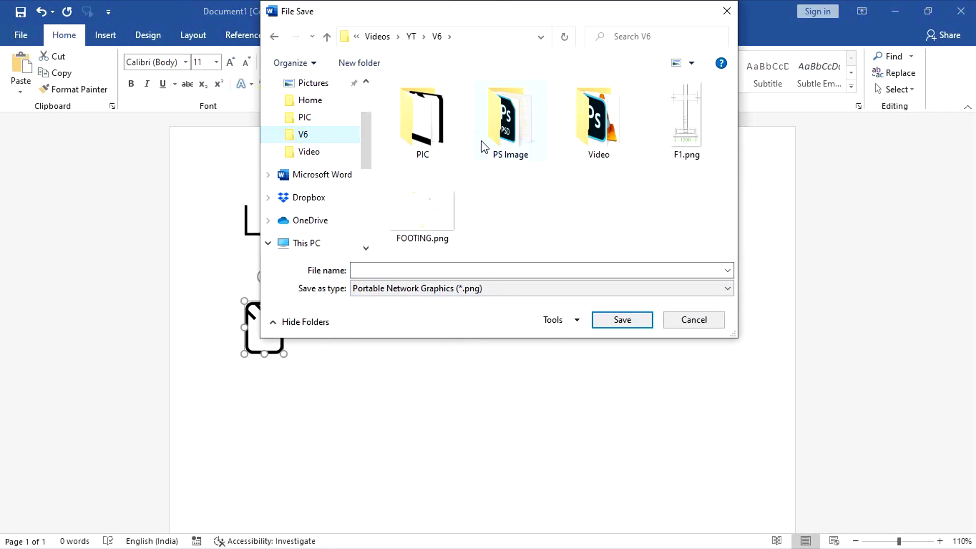
double_click(434, 128)
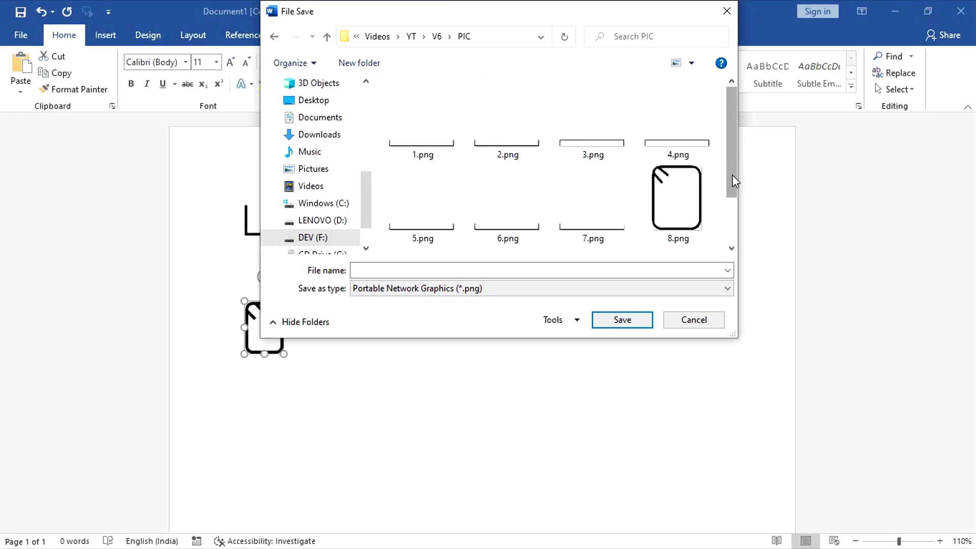
Save the stirrup picture as 222.png, replacing the existing file of that name
drag(734, 185, 732, 228)
click(430, 271)
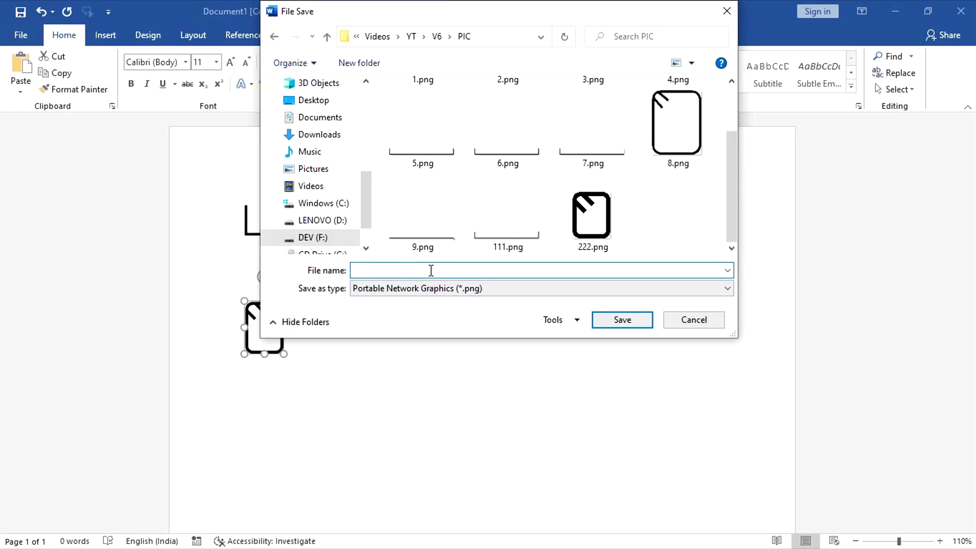
text(222)
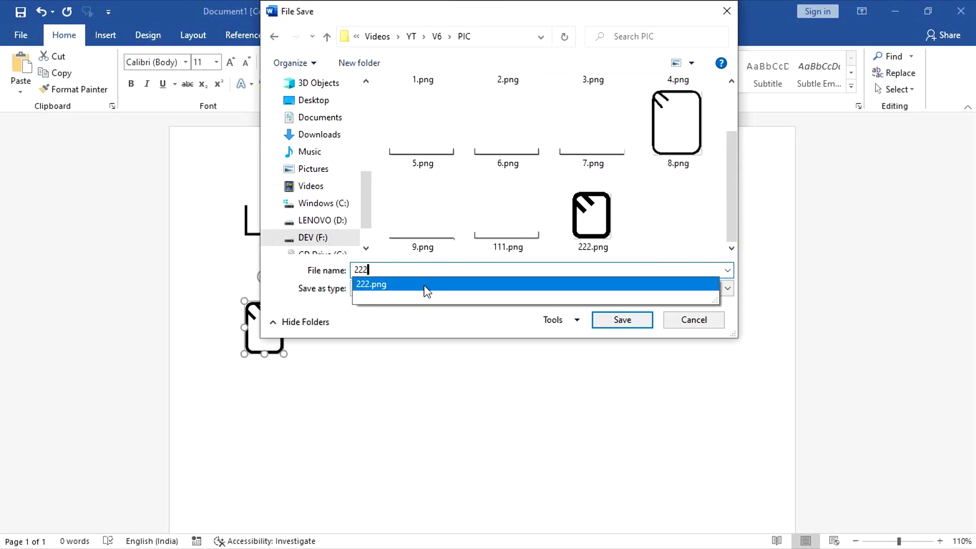
click(424, 287)
click(622, 321)
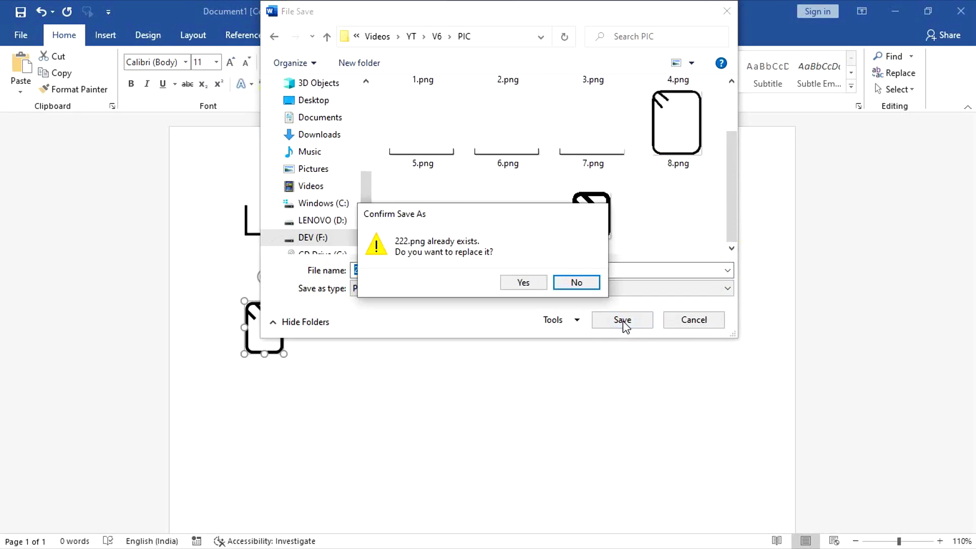
click(523, 283)
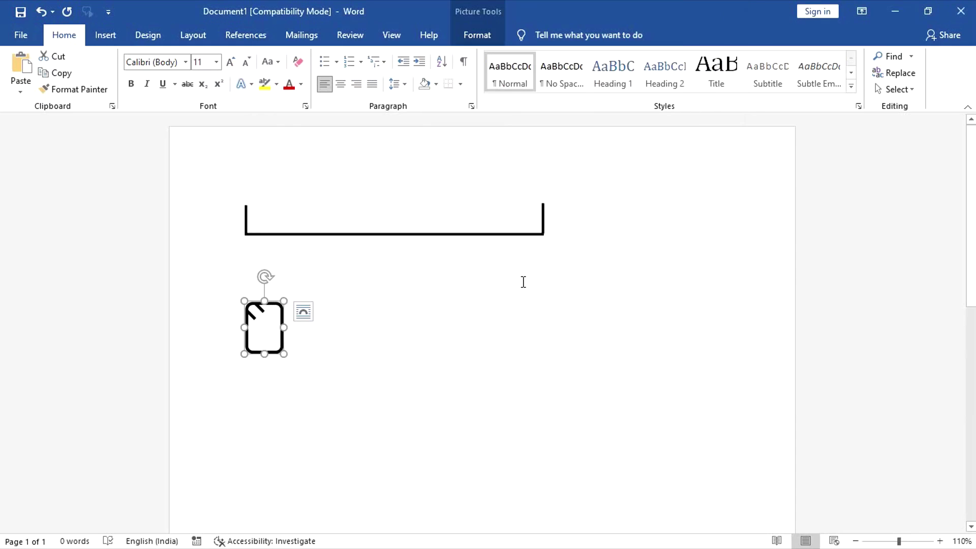
click(501, 318)
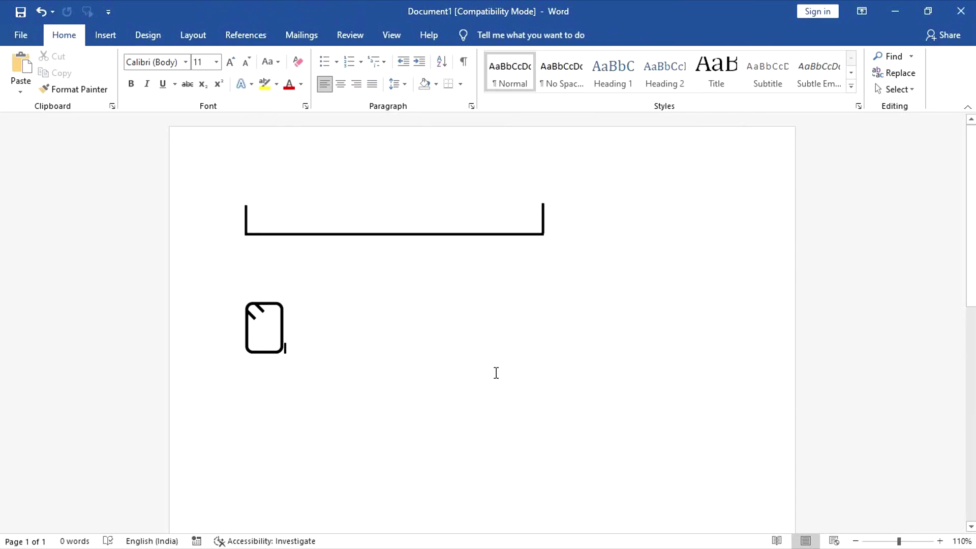
Return to the Excel workbook, open the FOOTING sheet and select the description cell of the first bottom U-bar, B8
click(893, 12)
click(616, 385)
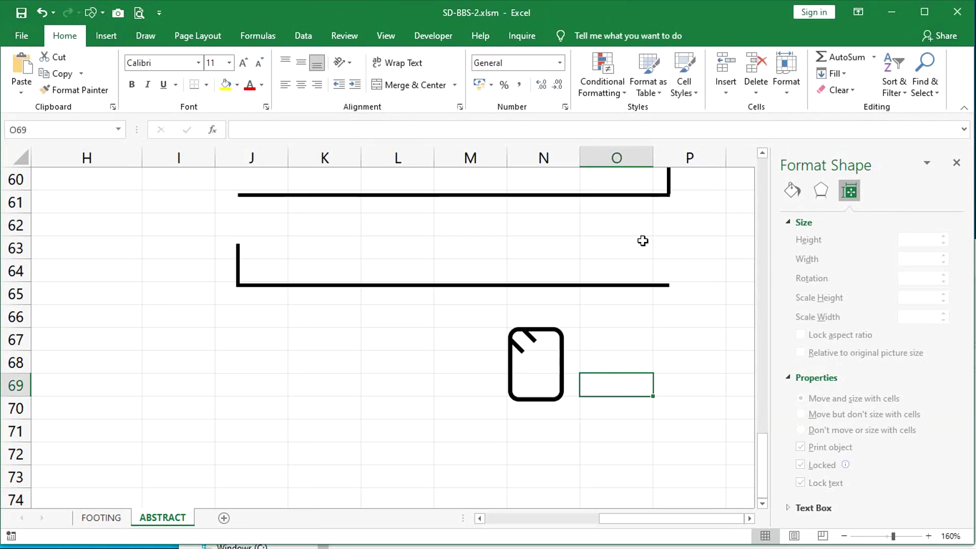
click(102, 518)
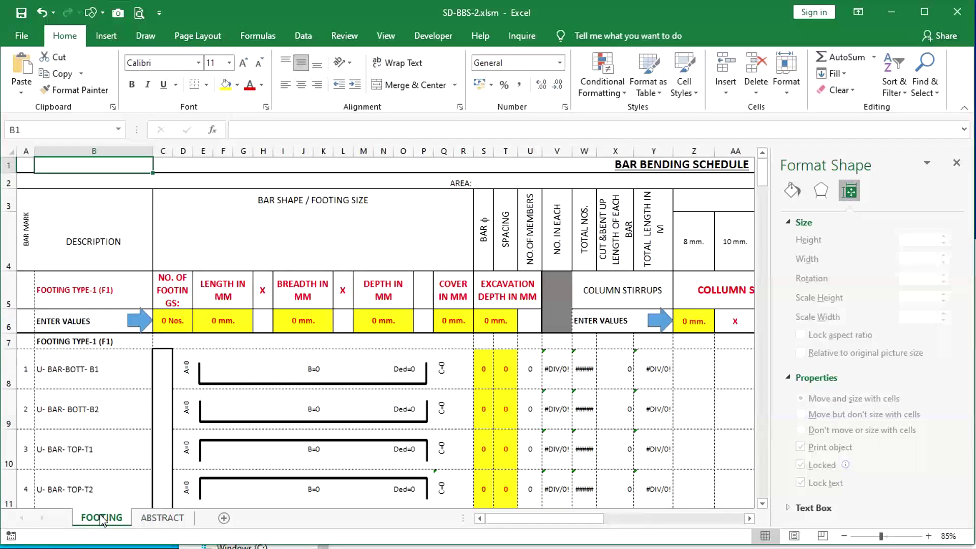
scroll(183, 408, down, 5)
scroll(183, 408, up, 3)
scroll(182, 408, down, 2)
scroll(183, 409, up, 2)
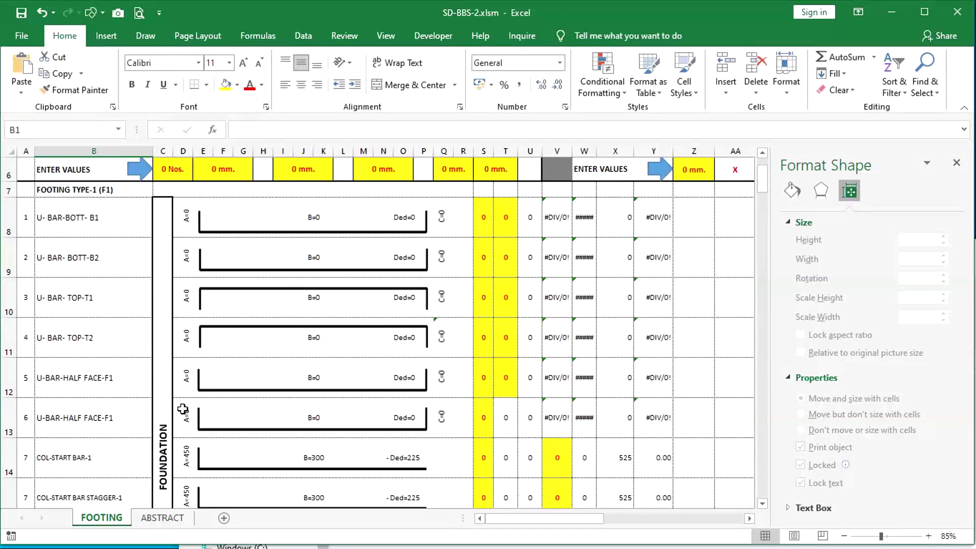
click(136, 214)
click(106, 36)
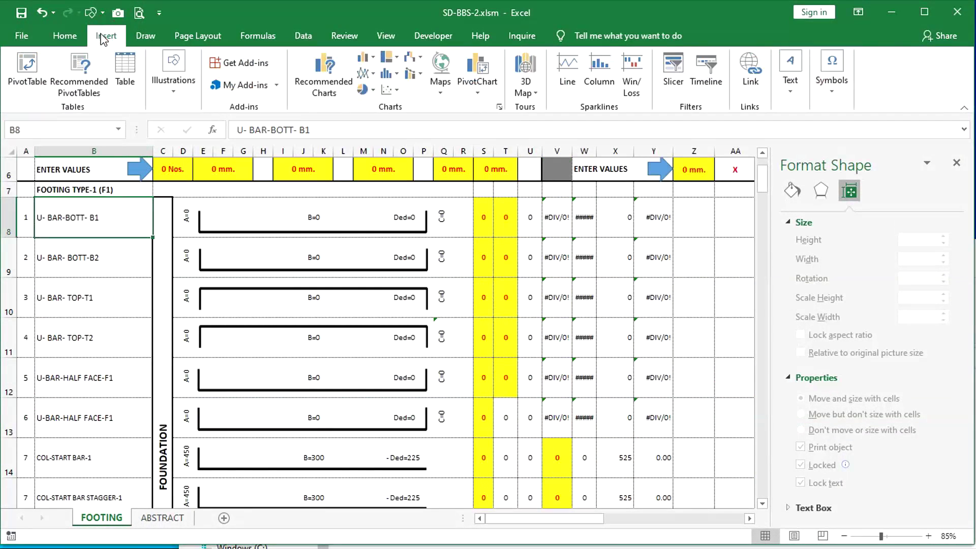
click(181, 85)
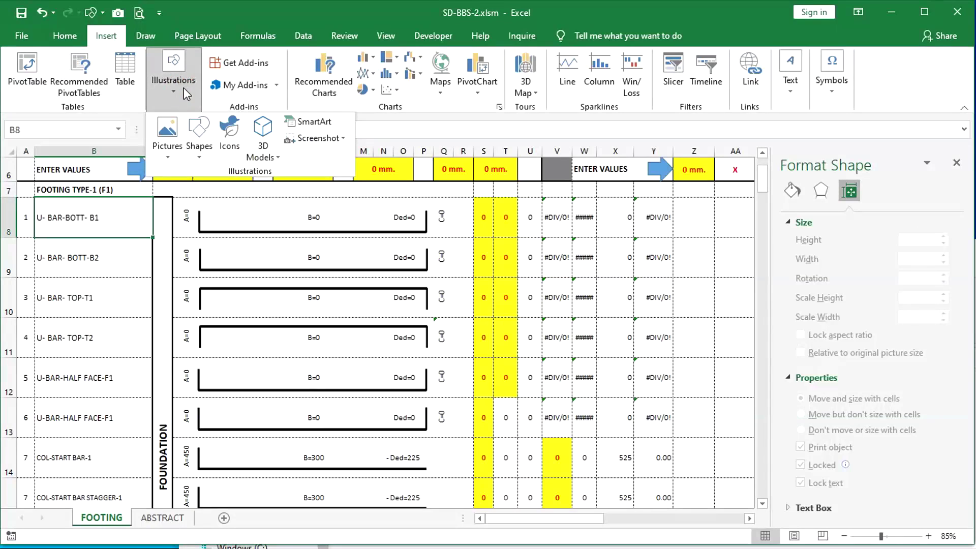
click(201, 153)
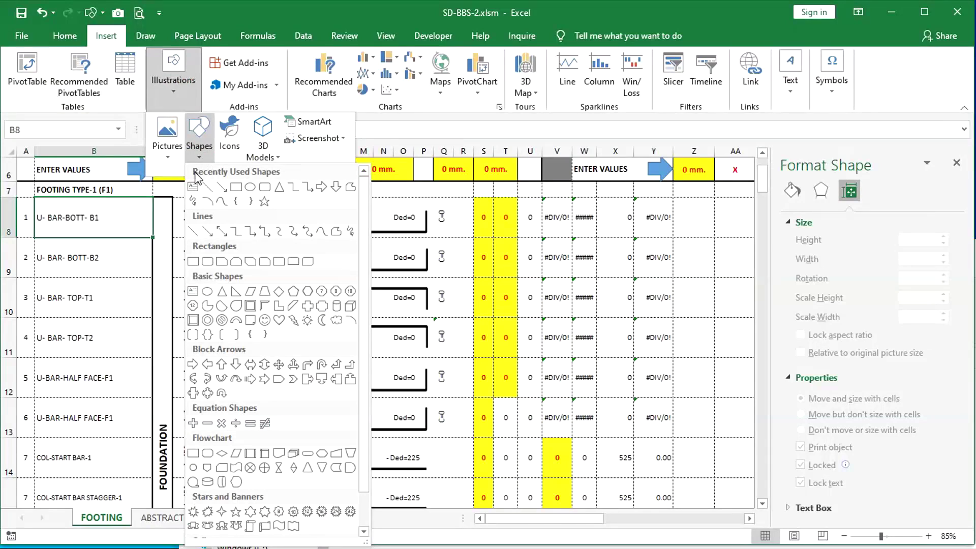
click(225, 4)
Insert the picture 111.png from the PIC folder inside V6 at cell B8 of the FOOTING sheet
click(173, 76)
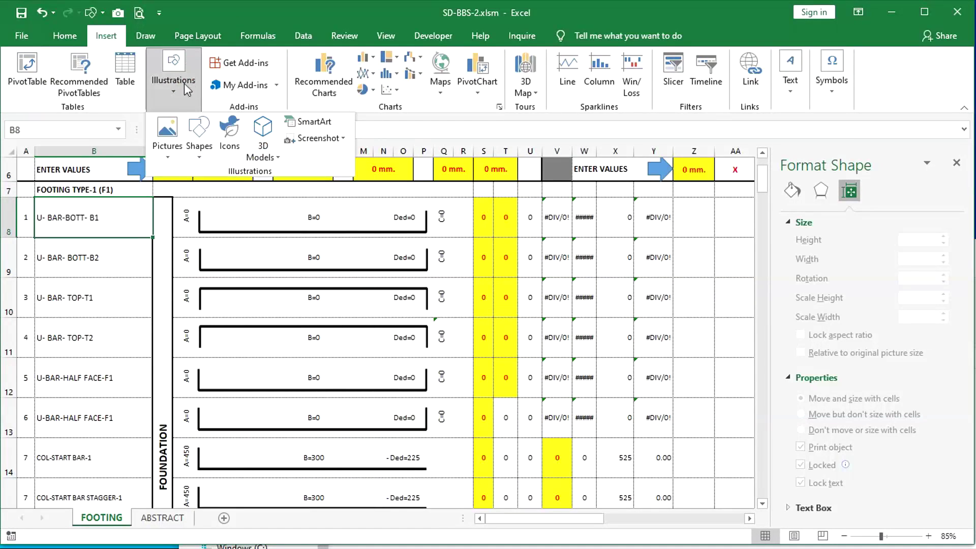
click(176, 154)
click(201, 191)
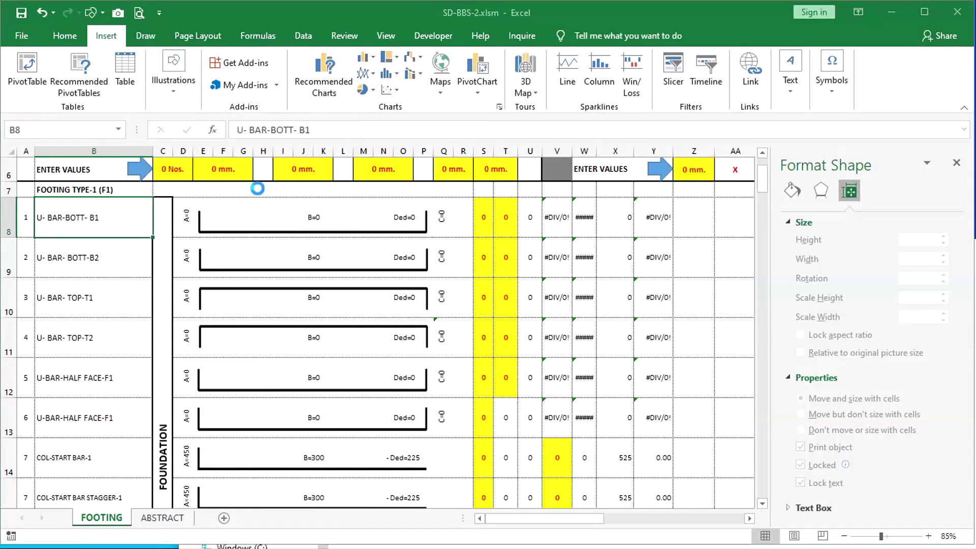
scroll(117, 141, up, 5)
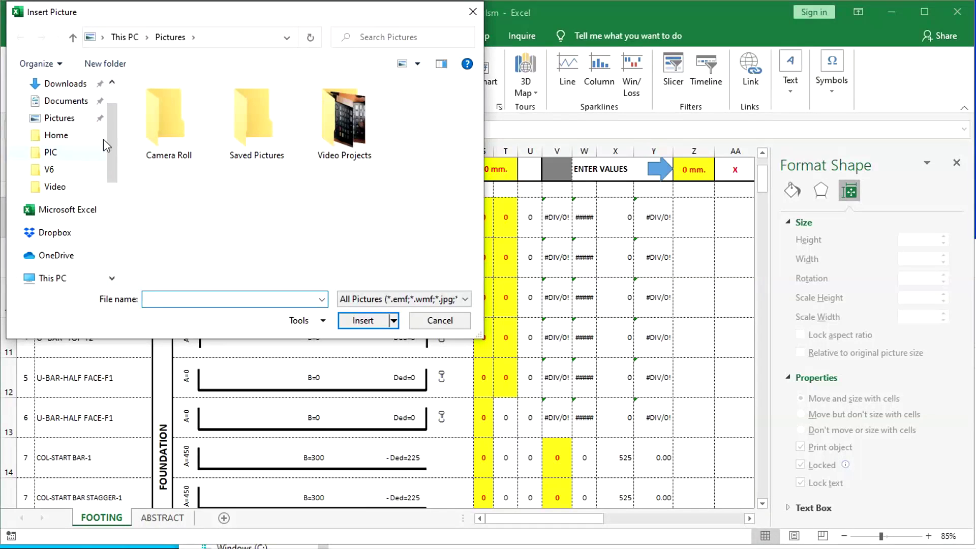
click(49, 170)
double_click(169, 120)
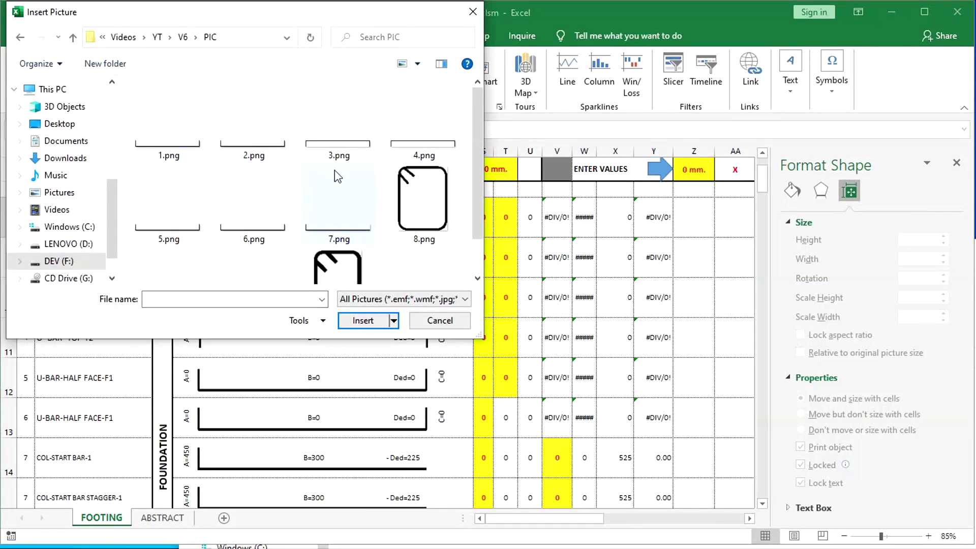
drag(476, 119, 474, 170)
click(249, 244)
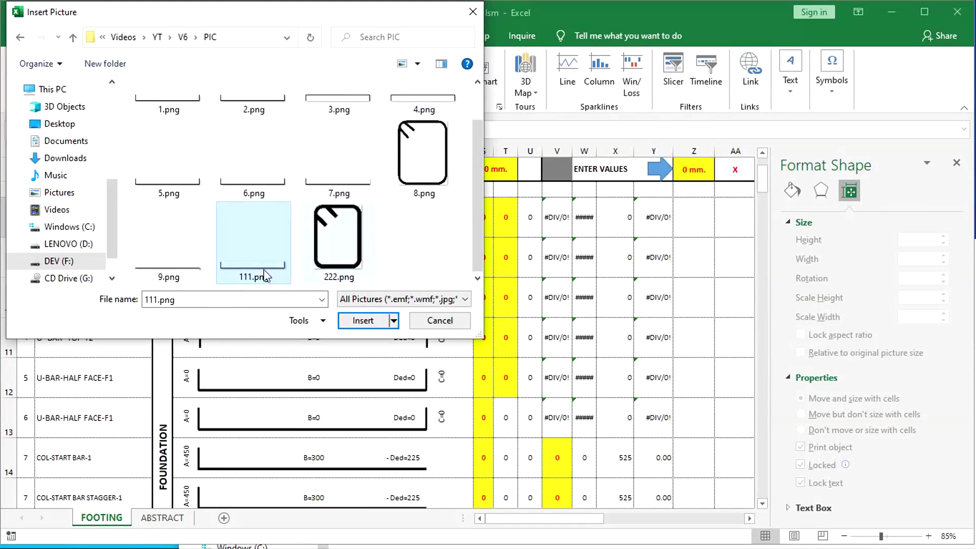
click(351, 320)
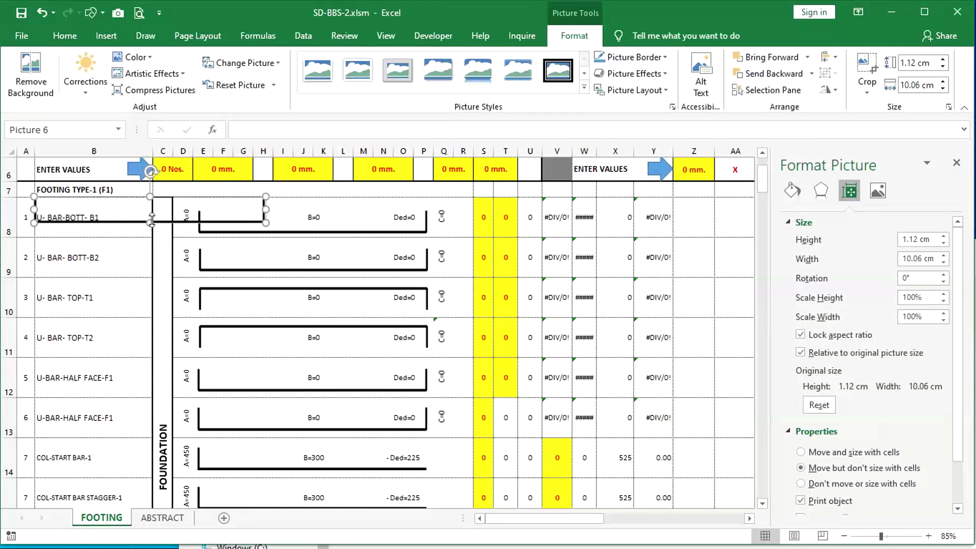
Move the inserted U-bar picture over columns T to Z in rows 8 and 9, and delete it
drag(146, 217, 176, 273)
drag(594, 235, 610, 241)
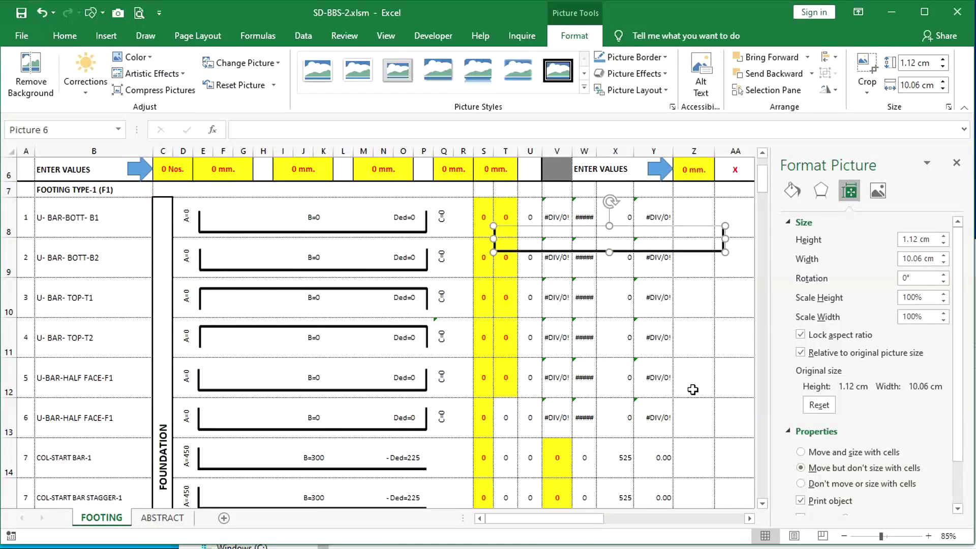
key(Delete)
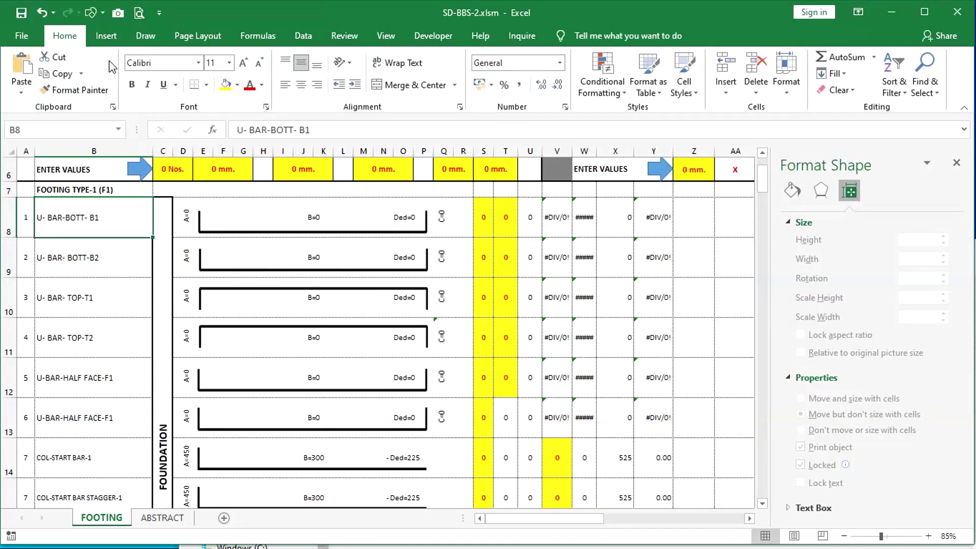
Insert the stirrup picture 222.png from the PIC folder inside V6 at cell B8 of the FOOTING sheet
click(97, 40)
click(173, 76)
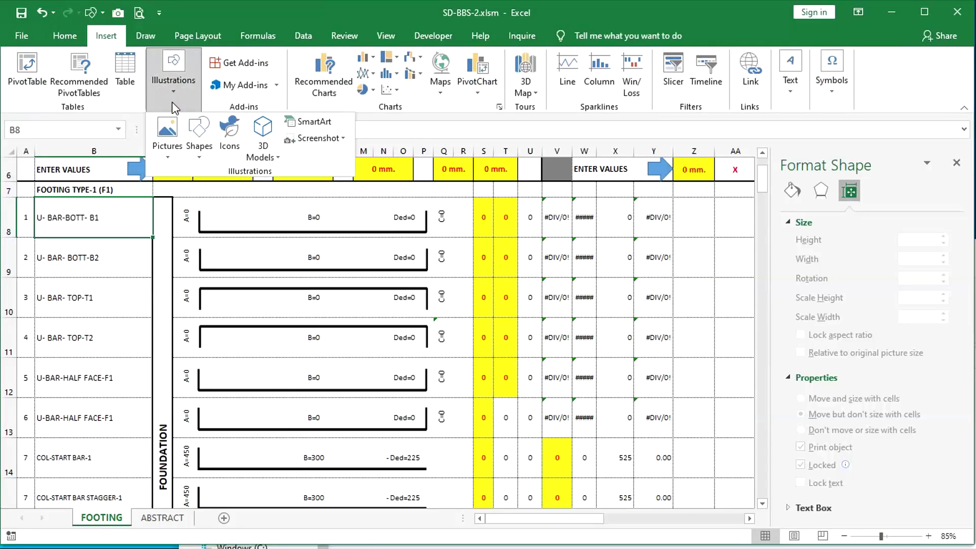
click(173, 140)
click(186, 196)
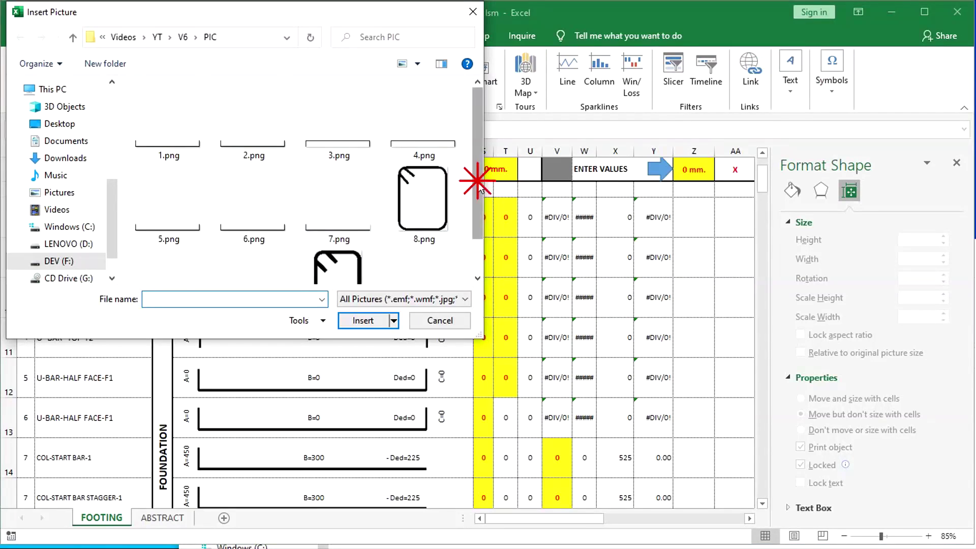
click(476, 224)
click(346, 234)
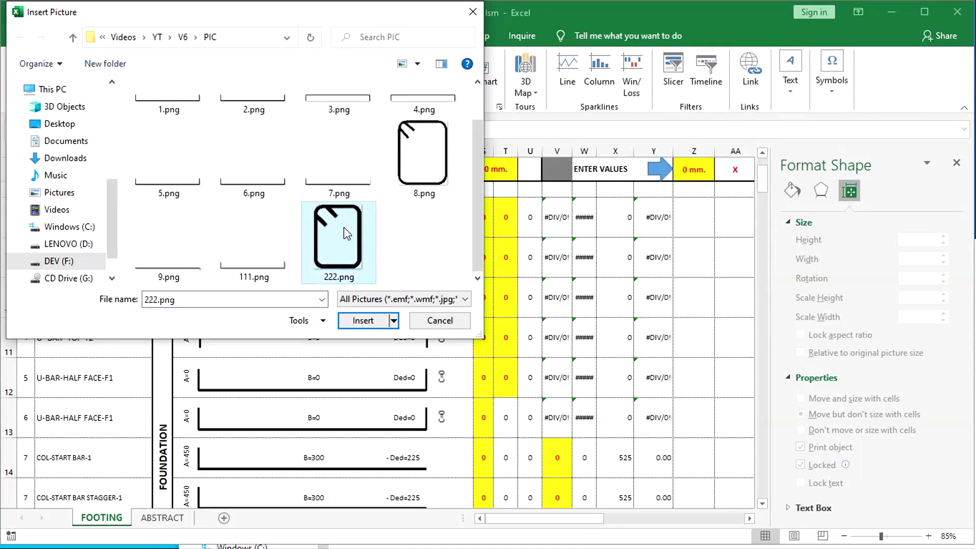
click(362, 320)
Move the inserted stirrup picture down to the STIRRUPS-1 row, placing it over columns M and N of row 18, and deselect it
scroll(417, 304, up, 2)
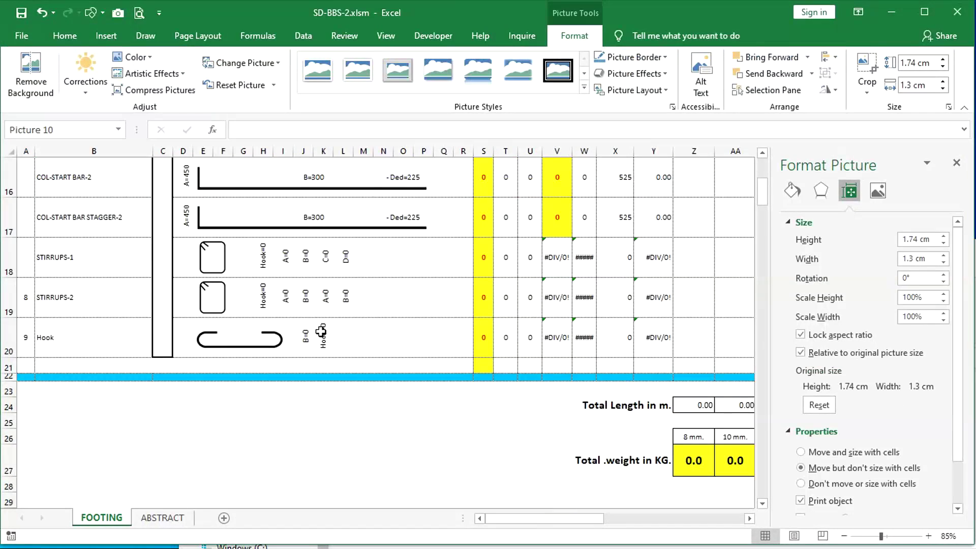
scroll(297, 396, up, 5)
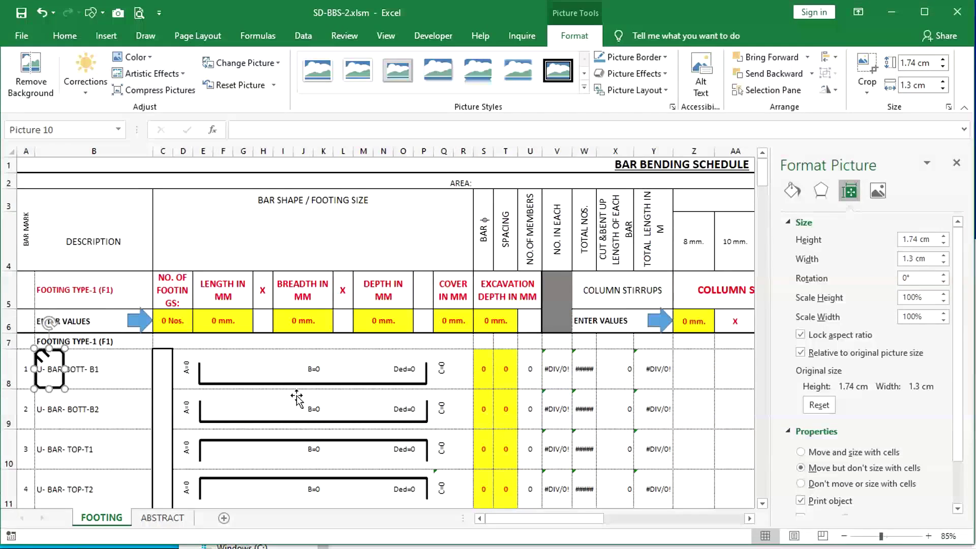
drag(59, 379, 137, 471)
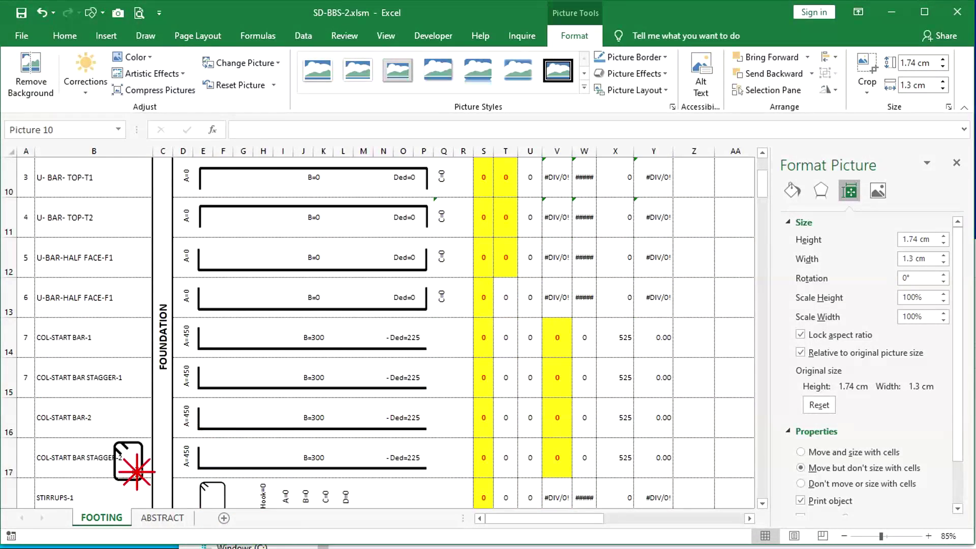
scroll(218, 359, down, 3)
scroll(222, 358, up, 2)
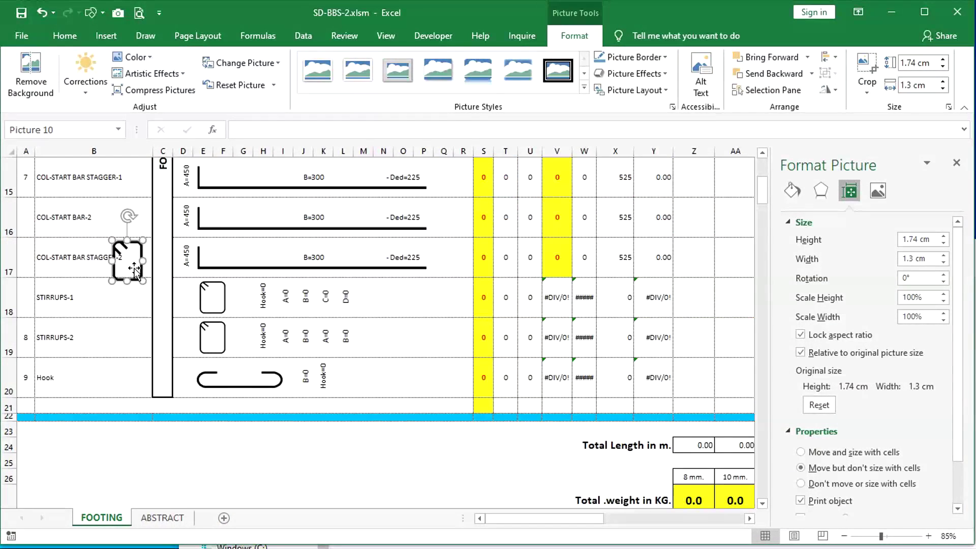
drag(134, 268, 260, 306)
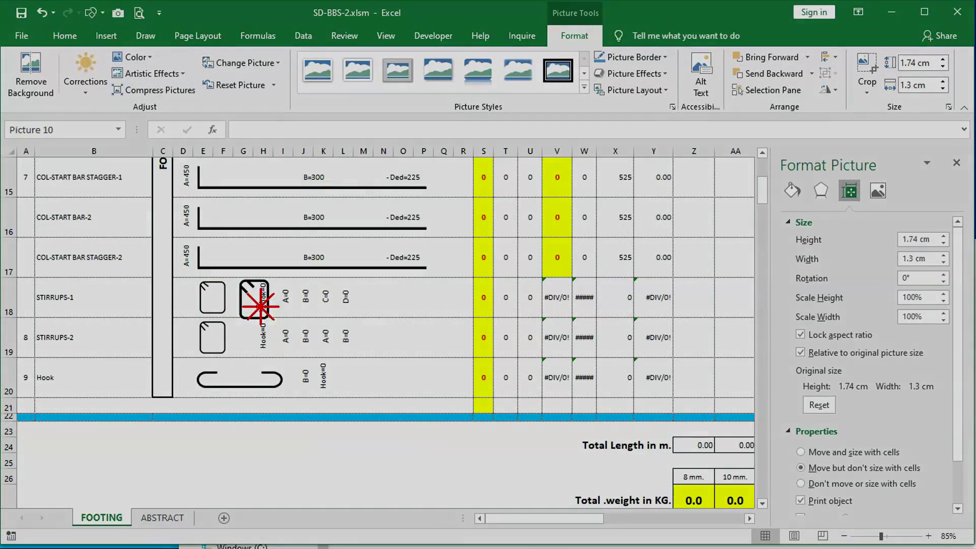
drag(260, 306, 387, 303)
click(442, 294)
click(385, 303)
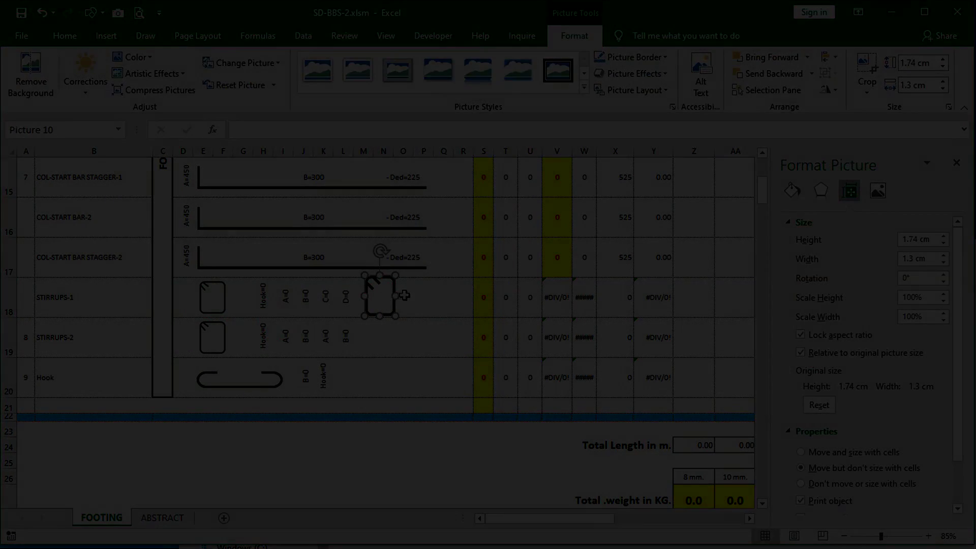
click(406, 300)
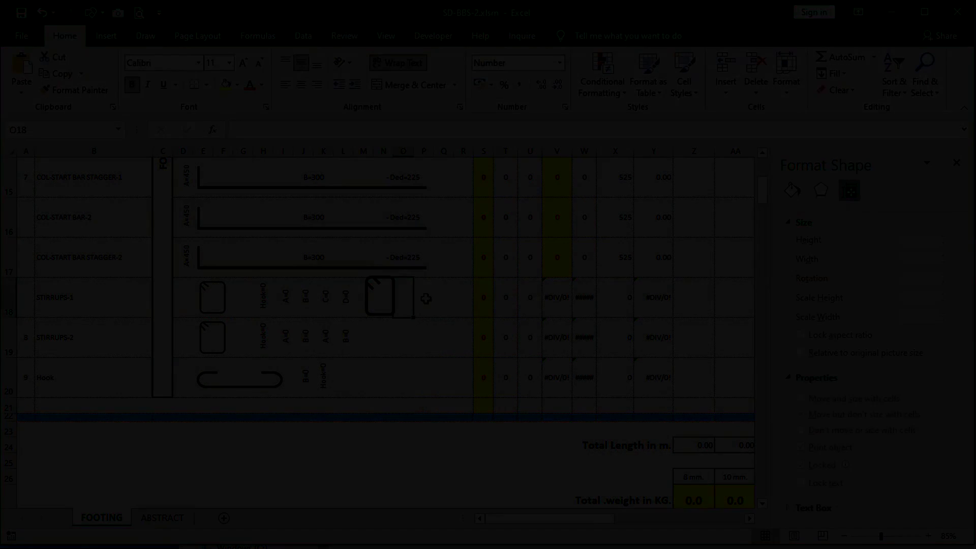